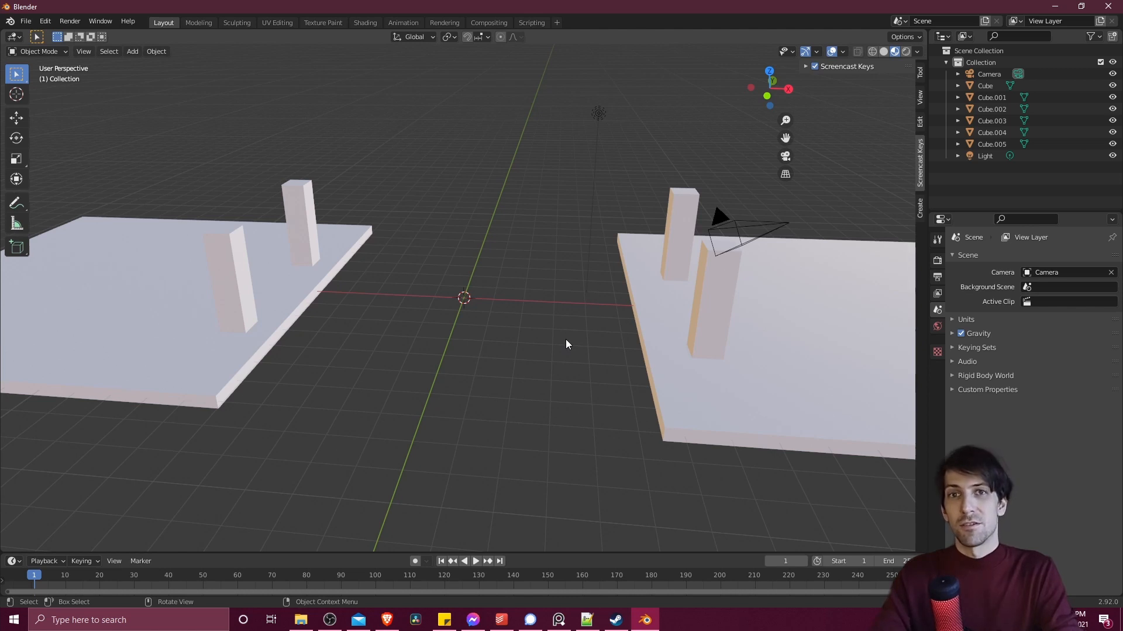
- Add a cube at the centre between the two platforms and raise it along the Z axis
middle_drag(566, 340, 560, 358)
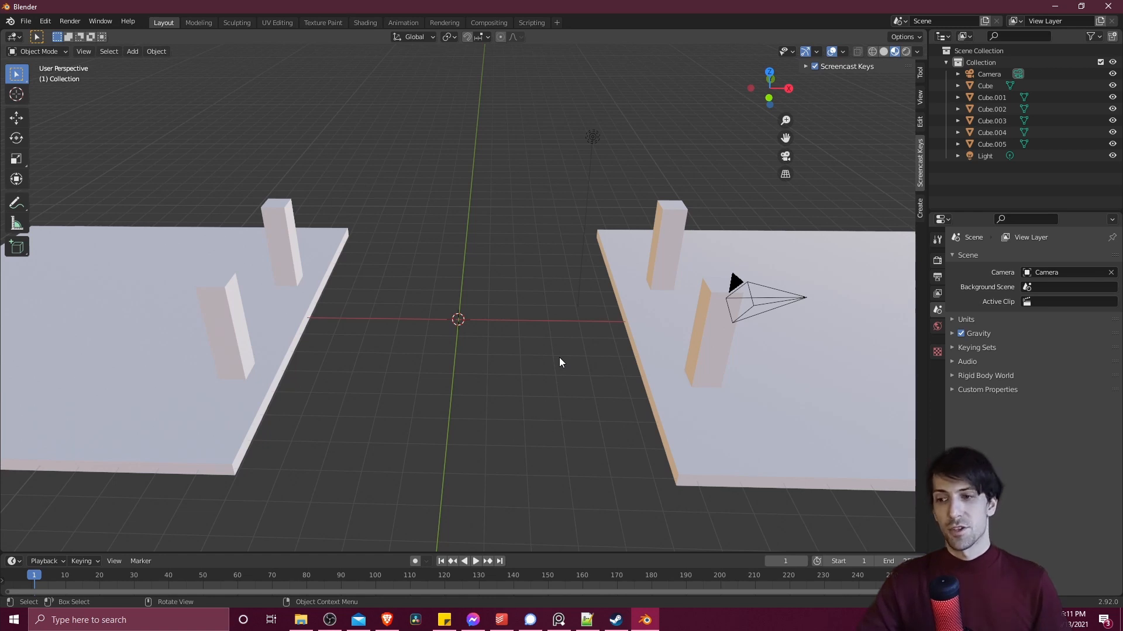
key(shift+a)
mouse_move(559, 357)
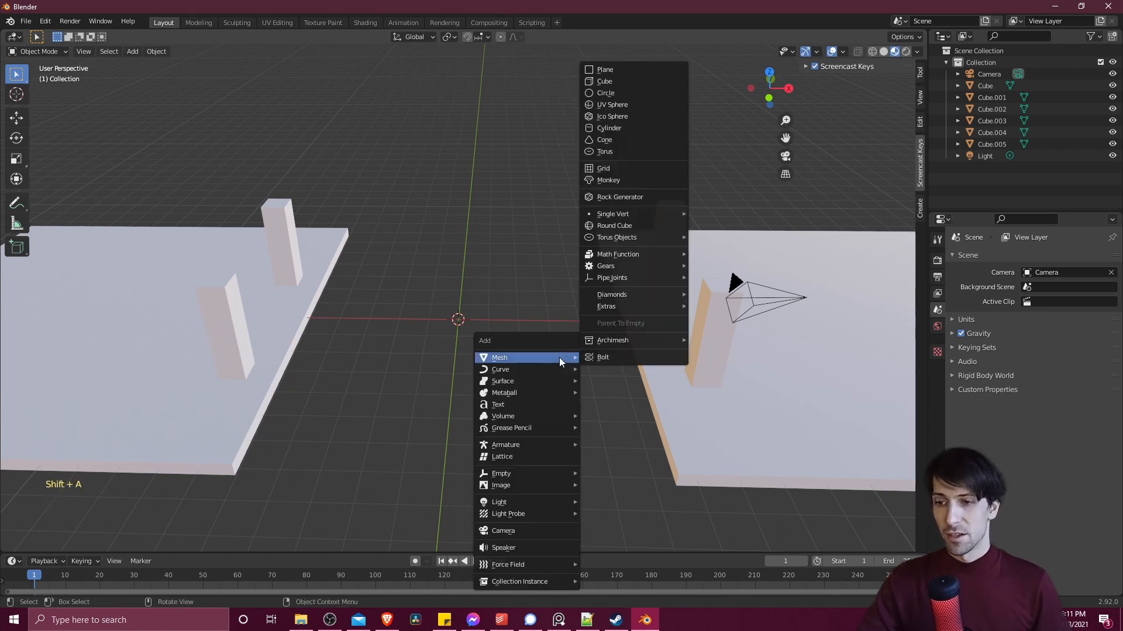
click(622, 81)
middle_drag(561, 398, 493, 394)
key(g)
key(z)
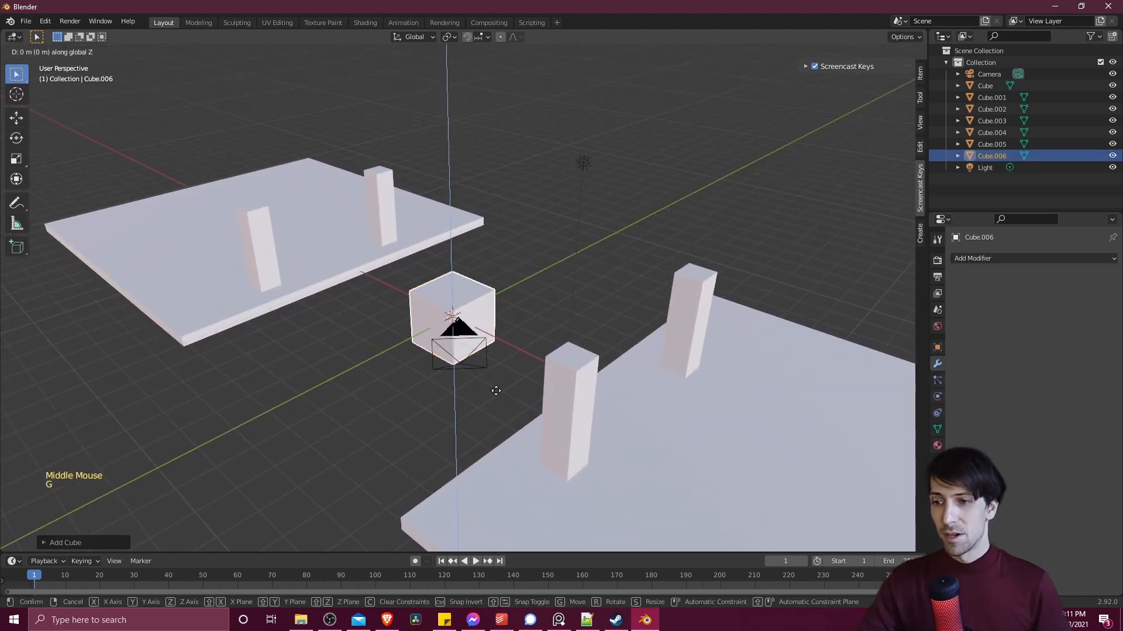
click(494, 344)
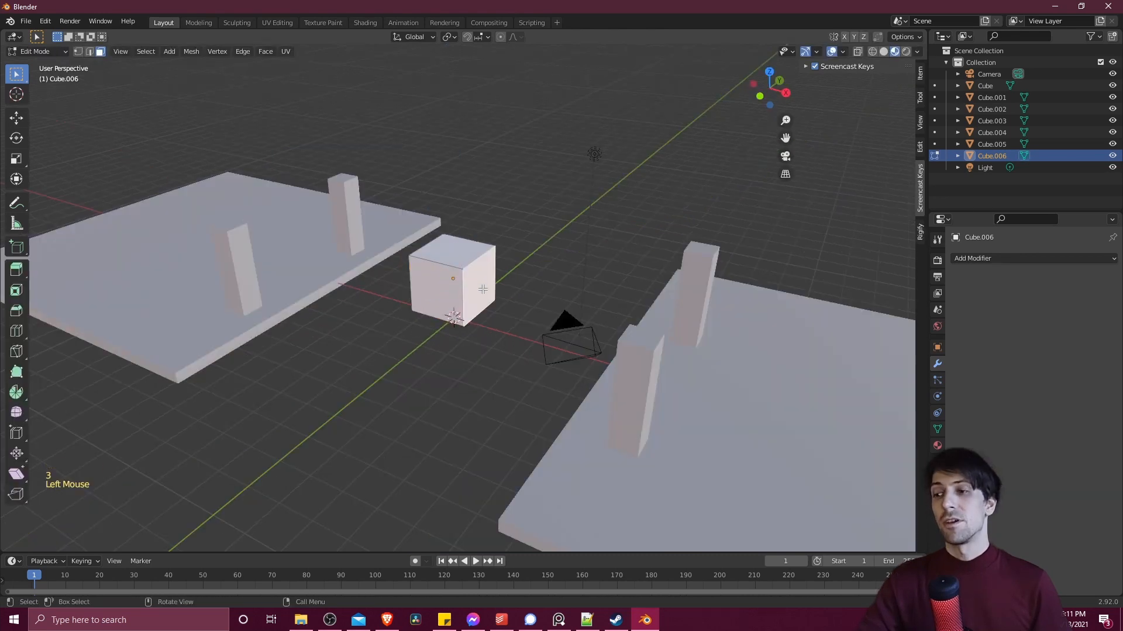
- Stretch the cube's two end faces along the X axis in Edit Mode so it spans the gap between the platforms
middle_drag(482, 275, 488, 276)
key(g)
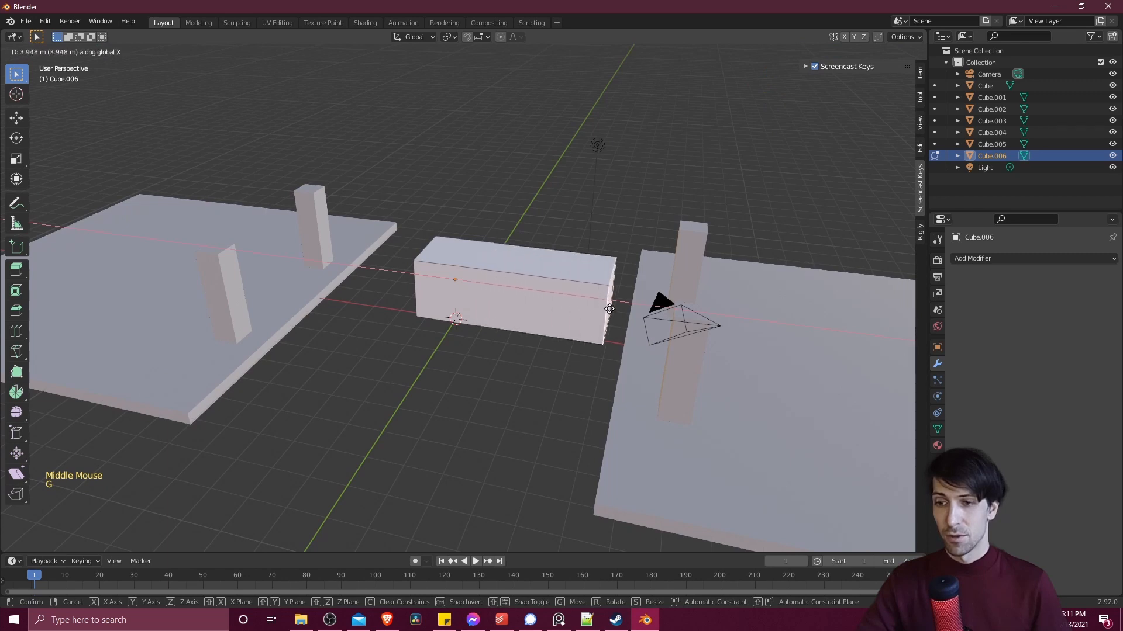
click(428, 275)
middle_drag(428, 274, 467, 263)
click(444, 286)
key(g)
click(284, 333)
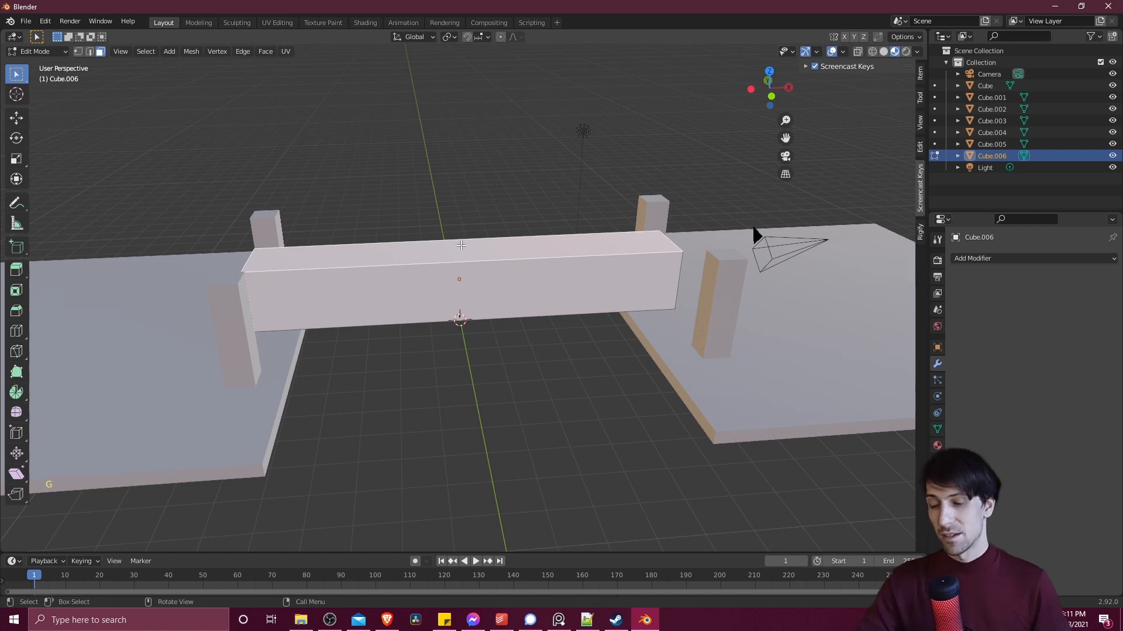
- Lower the block's top face about 1.51 m along the Z axis to thin it into a plank
key(g)
key(z)
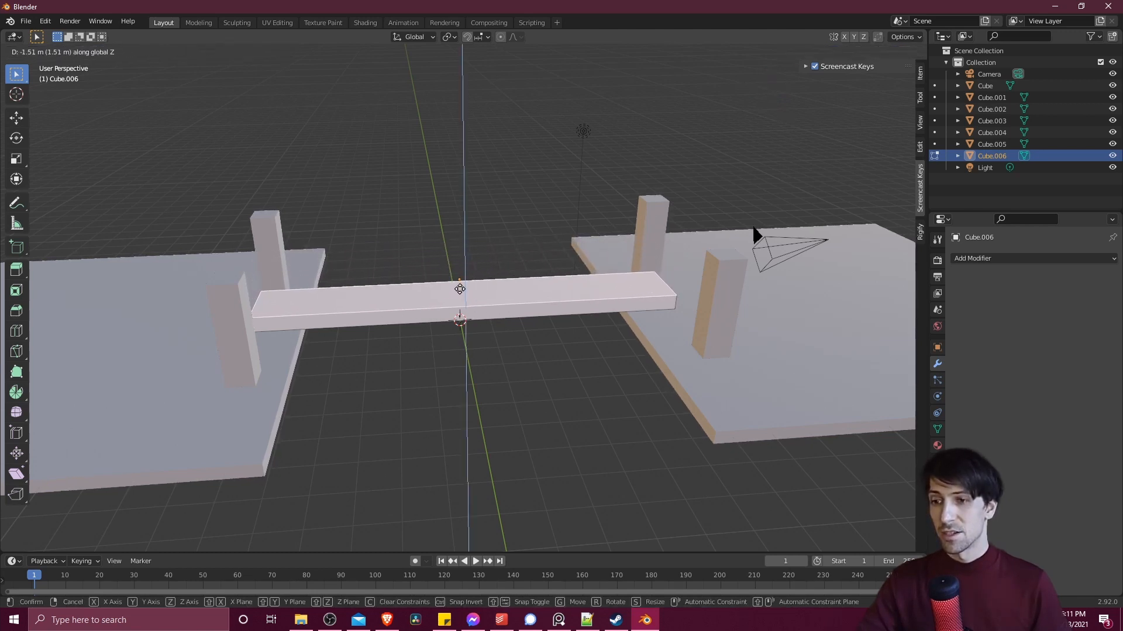
click(461, 291)
- Widen the plank by moving both long side faces outward along the Y axis toward the pillars
middle_drag(460, 291, 538, 318)
scroll(526, 316, up, 1)
click(498, 297)
scroll(539, 317, up, 1)
key(g)
key(g)
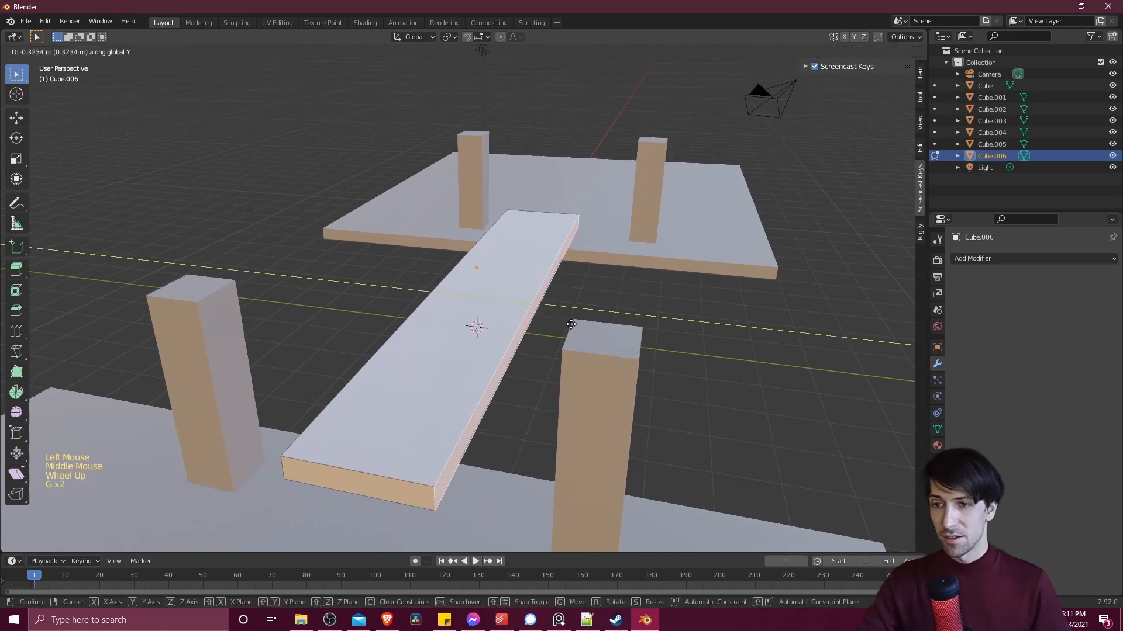
click(624, 336)
middle_drag(624, 336, 468, 269)
click(477, 297)
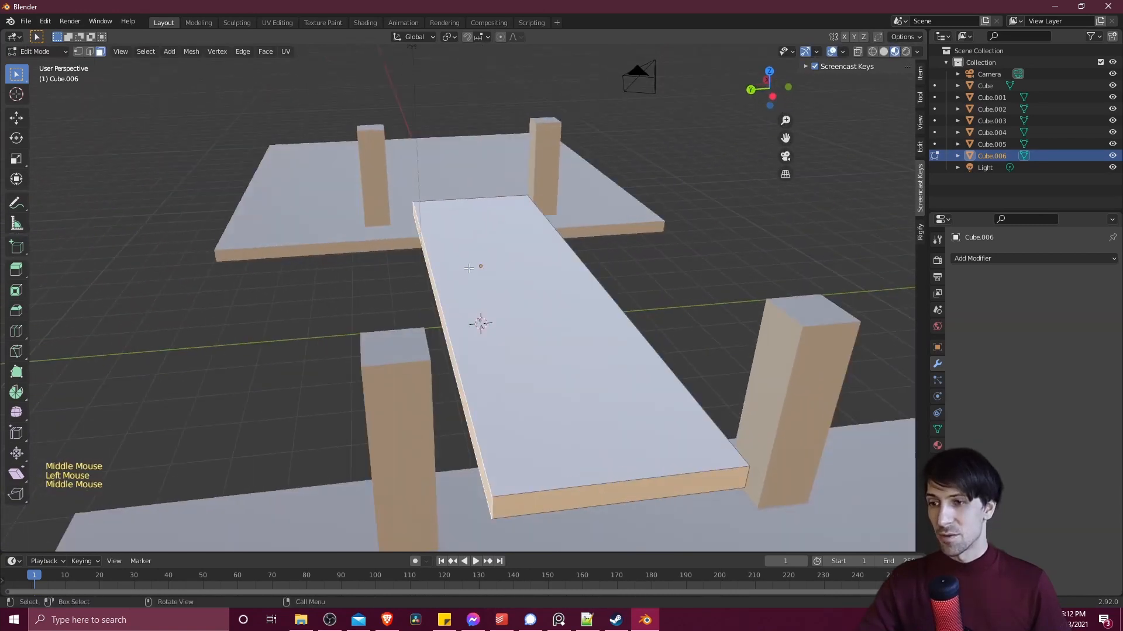
key(g)
middle_drag(555, 205, 584, 214)
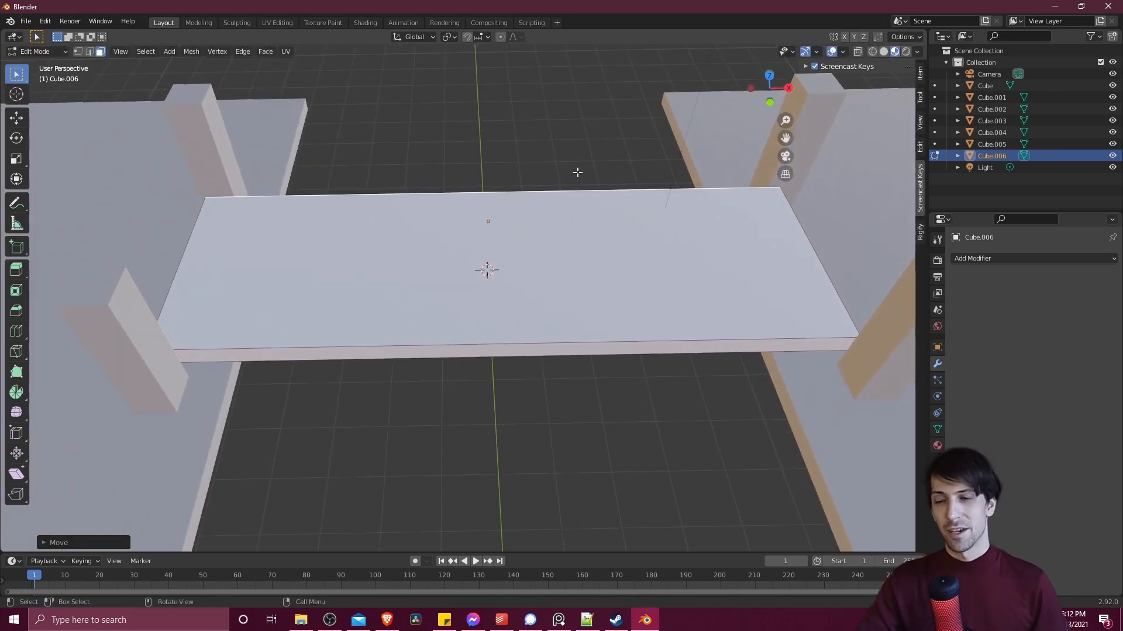
- Return to Object Mode and add a Simple Deform modifier to the plank, set to Bend
middle_drag(577, 176, 541, 218)
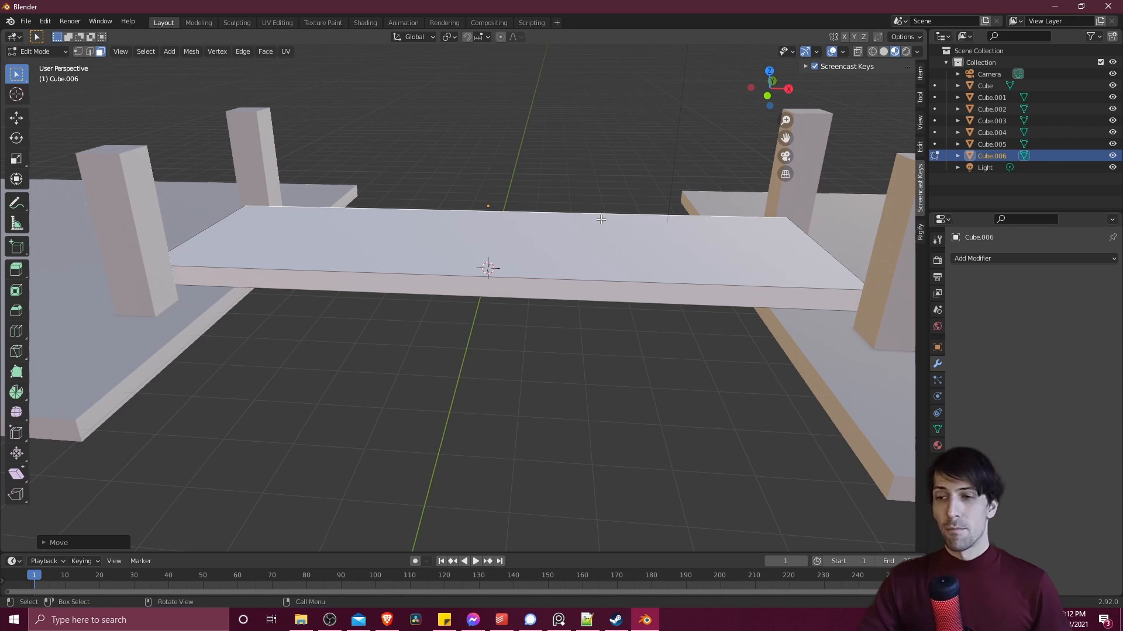
key(Tab)
middle_drag(604, 218, 589, 241)
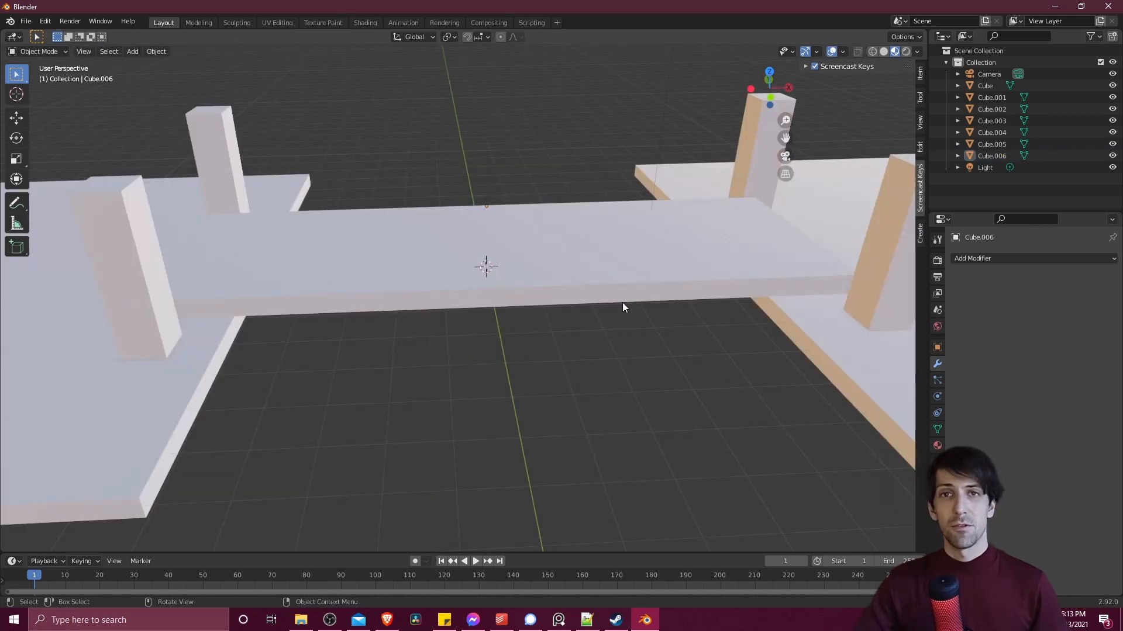
click(590, 248)
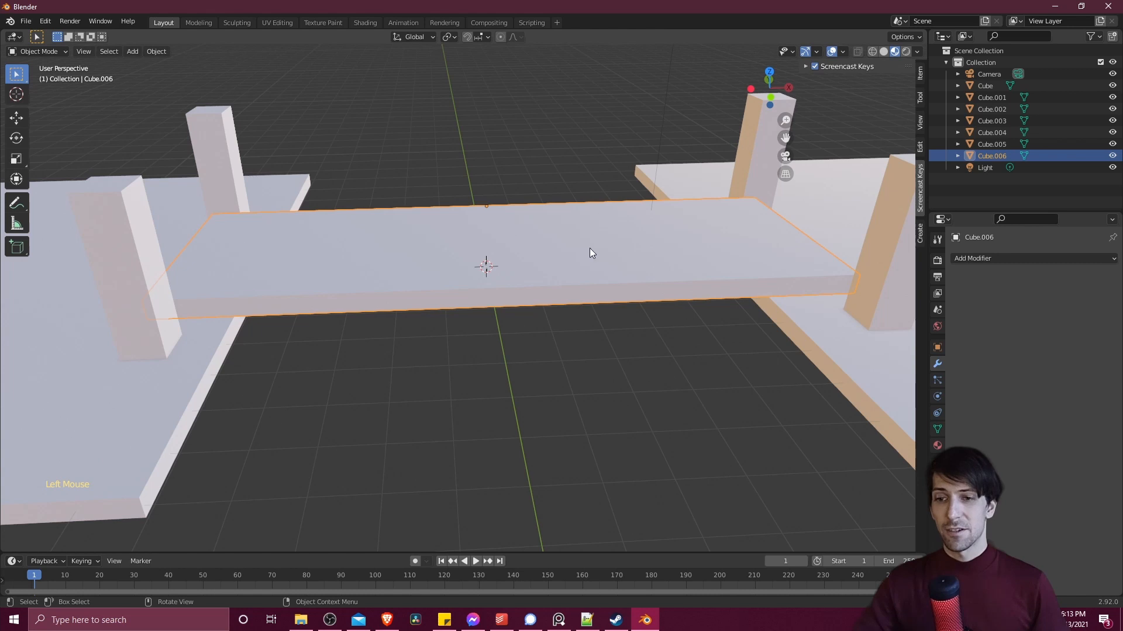
click(972, 258)
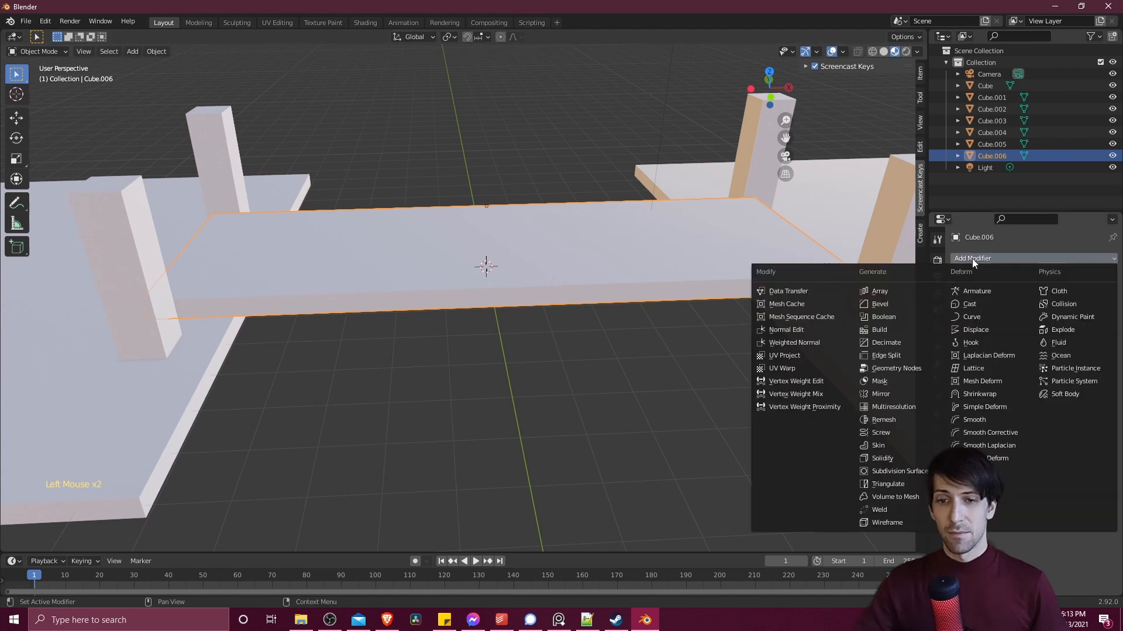
click(988, 407)
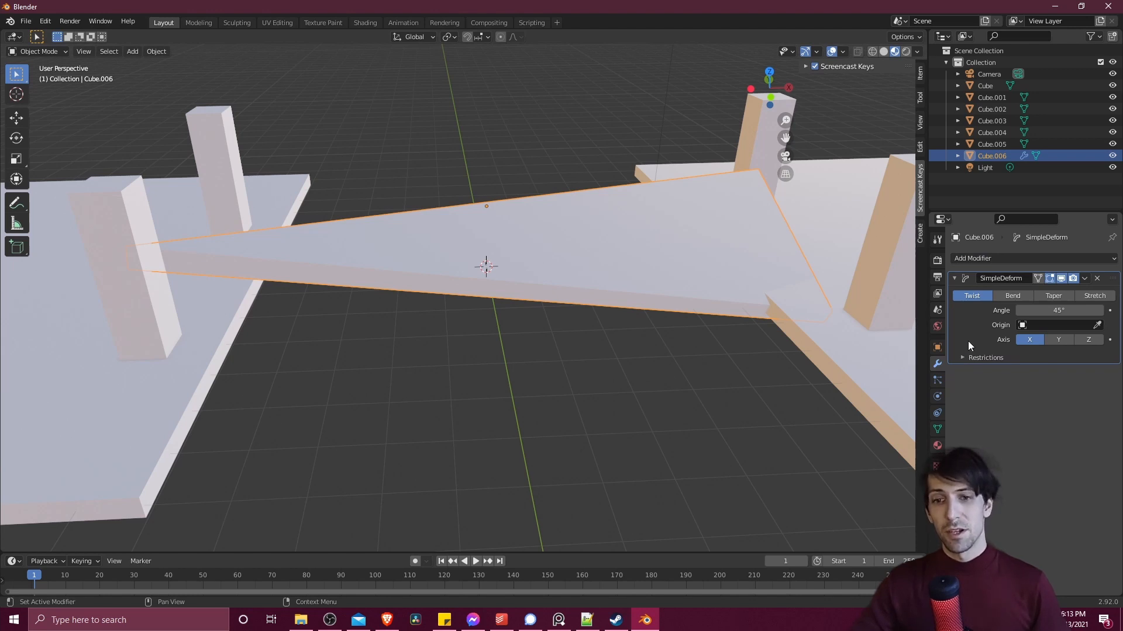
click(1007, 296)
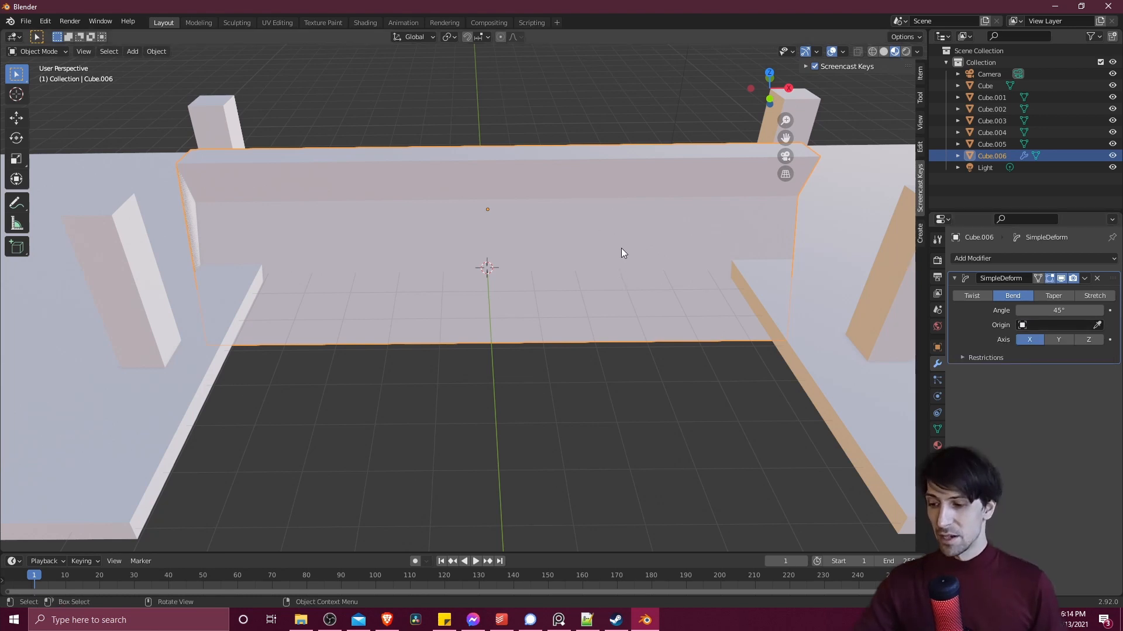
- Add a Plain Axes empty at the world origin
key(shift+a)
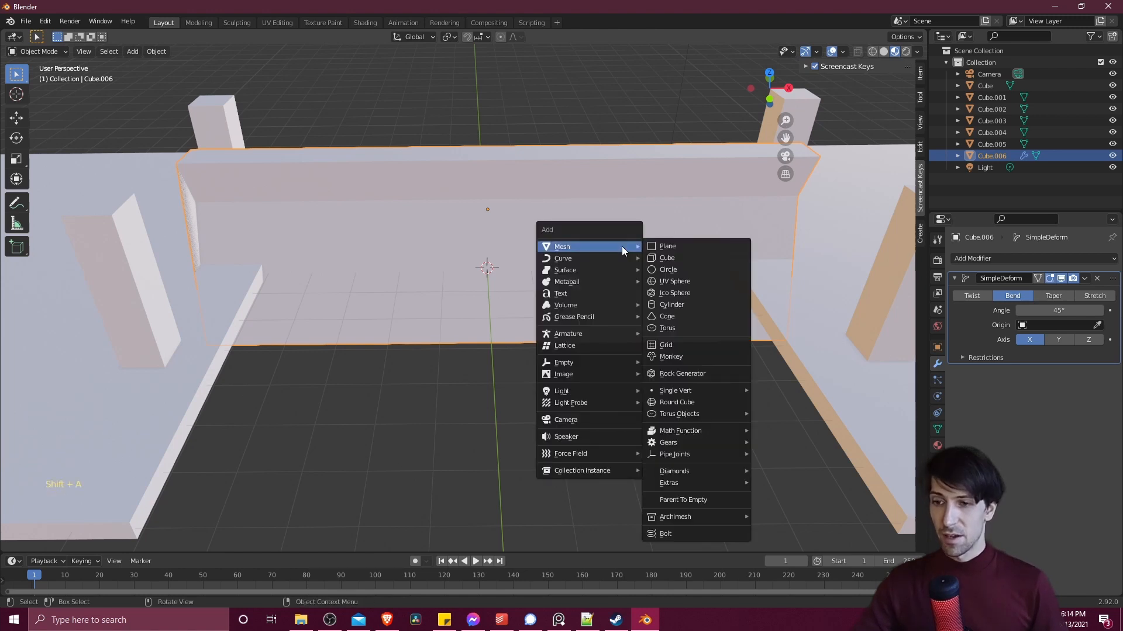
mouse_move(610, 368)
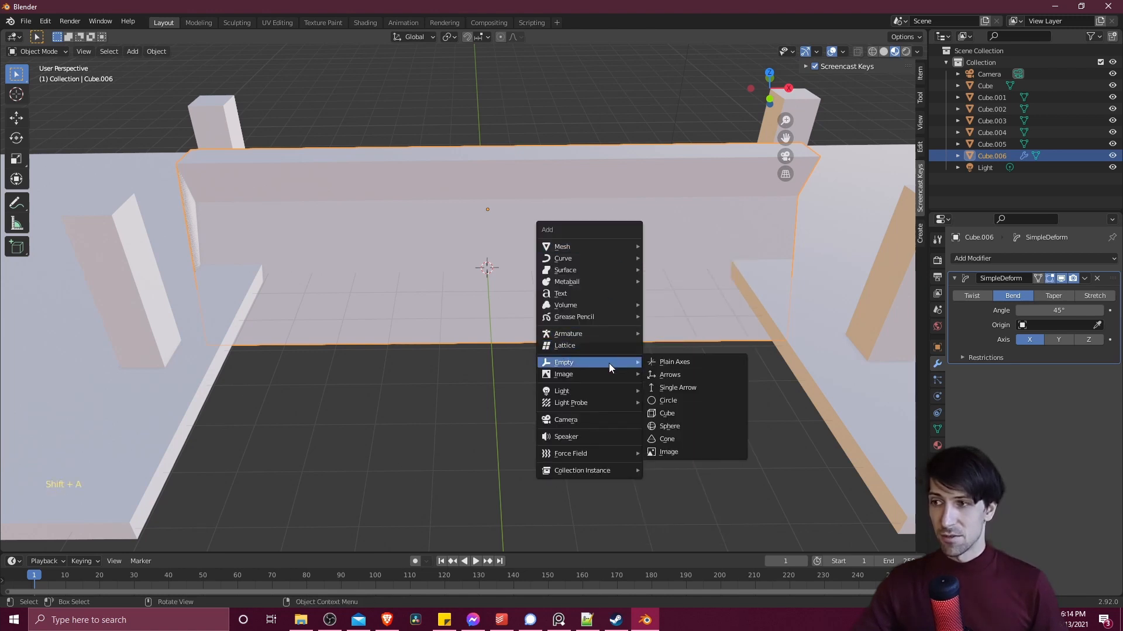
click(697, 362)
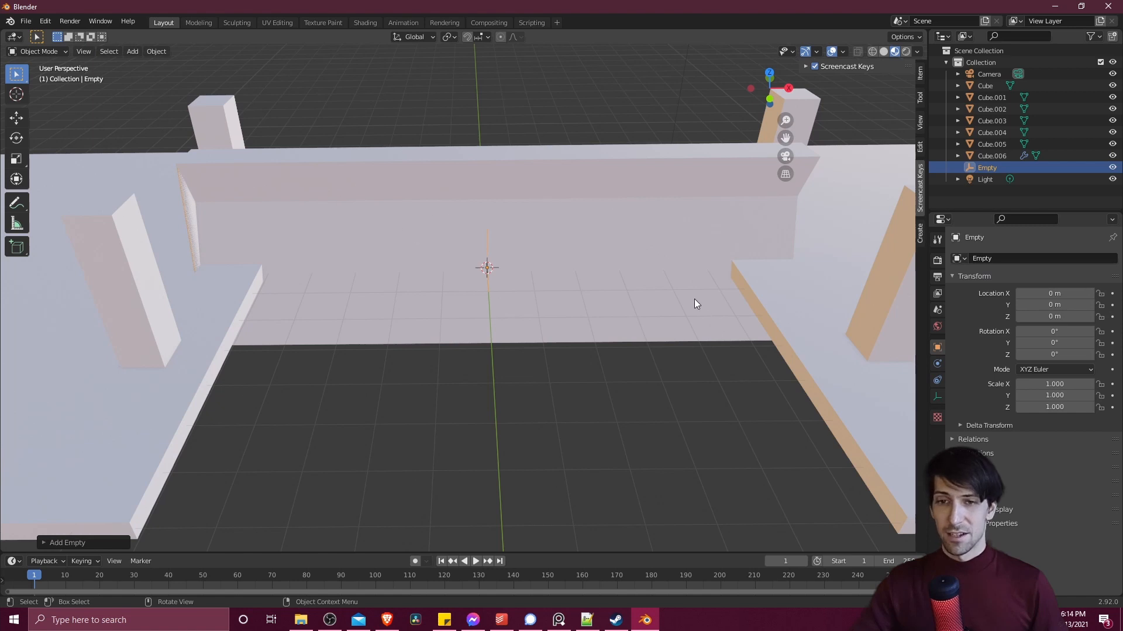
- Rename the plank object as Bridge and set the Empty as its Simple Deform modifier's origin
triple_click(981, 156)
text(Bridge)
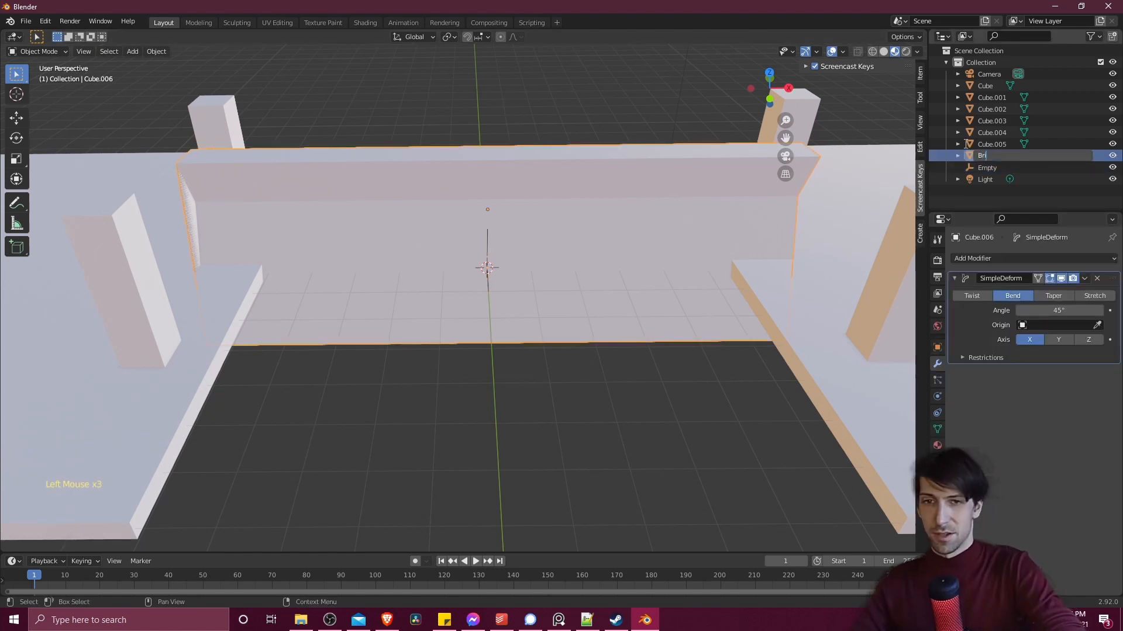
key(Return)
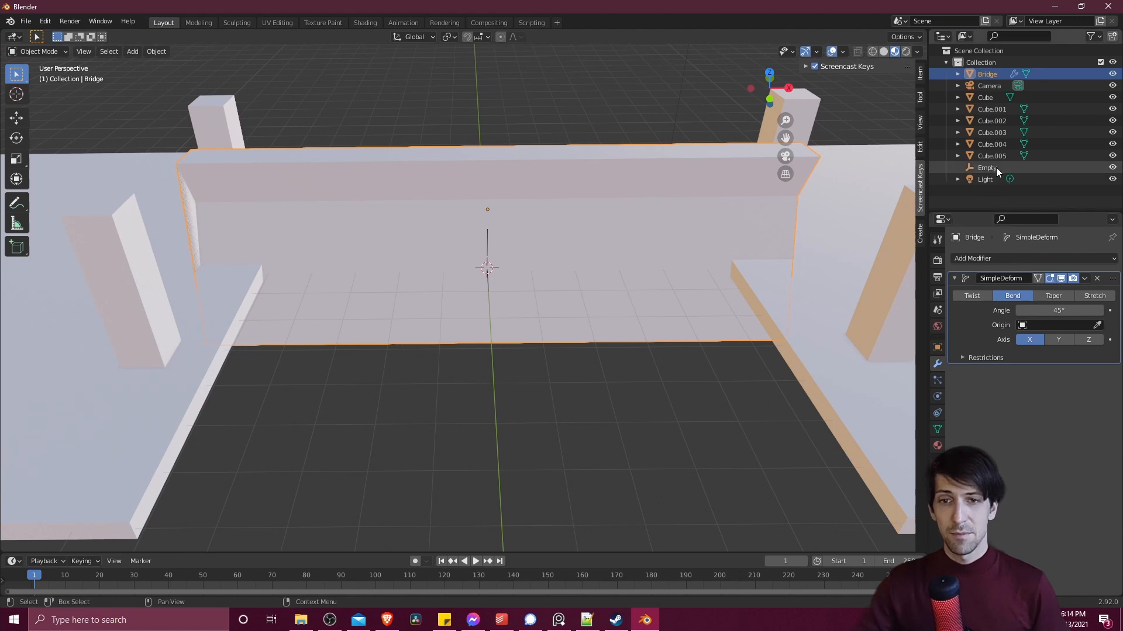
click(1035, 325)
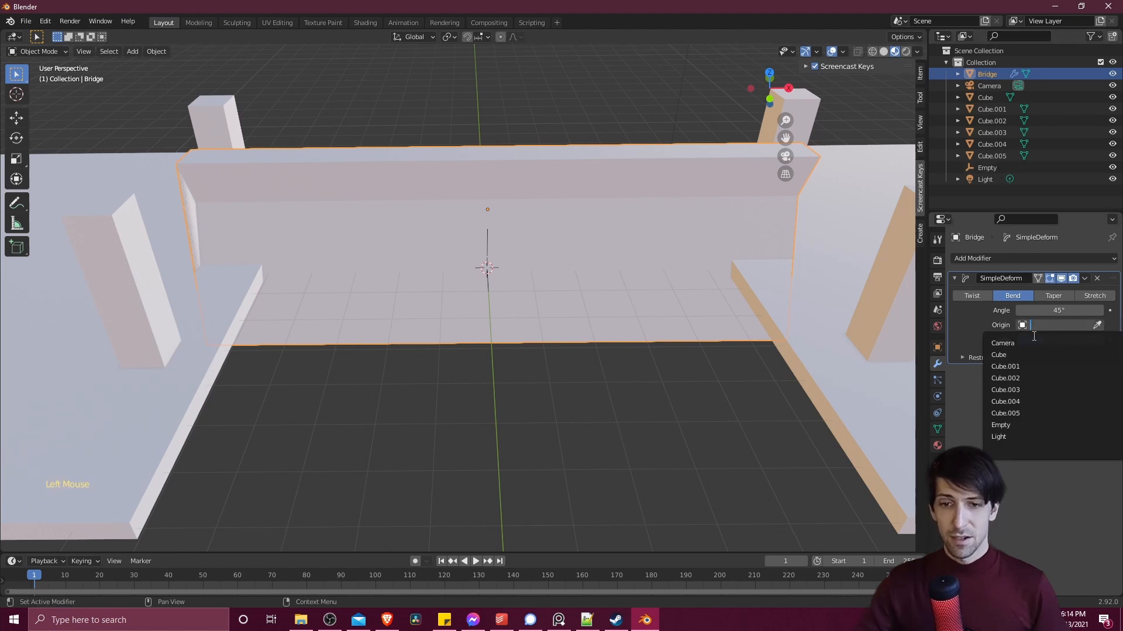
click(1036, 425)
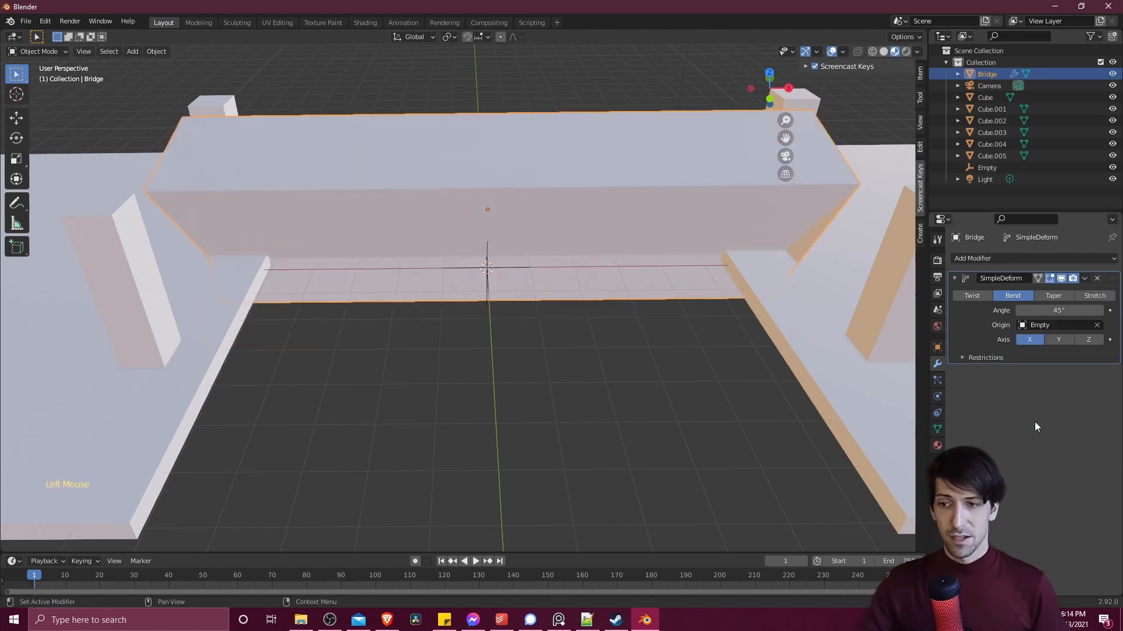
- Examine the empty's placement beneath the bridge and the snap options for the 3D cursor
click(487, 268)
middle_drag(487, 268, 525, 238)
scroll(524, 238, up, 3)
scroll(525, 237, down, 3)
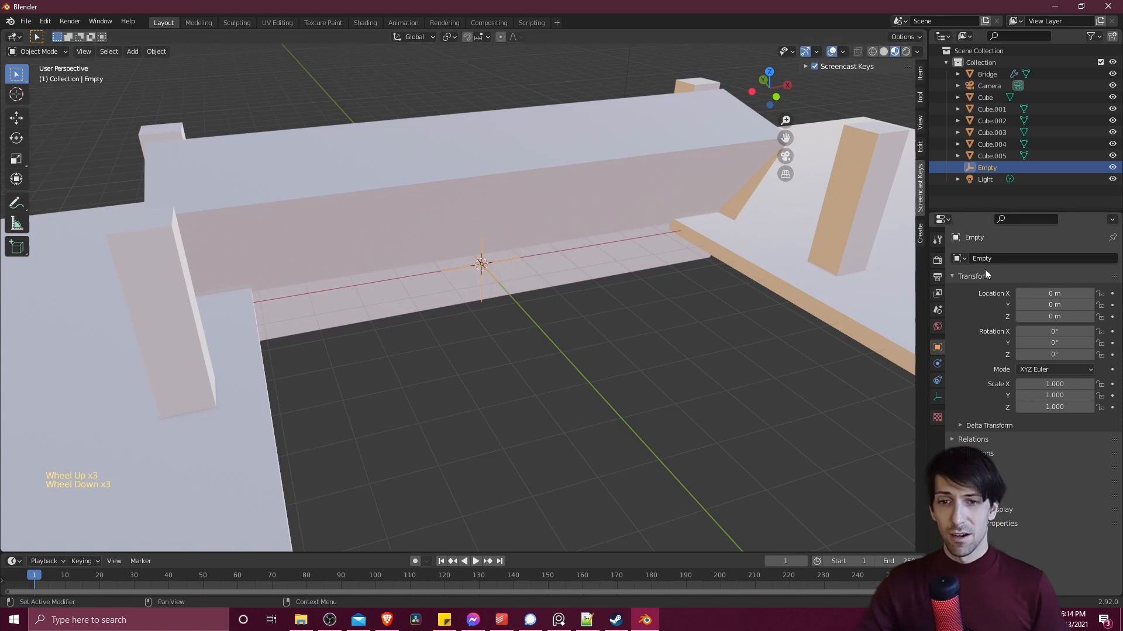
middle_drag(514, 286, 512, 248)
scroll(490, 269, up, 4)
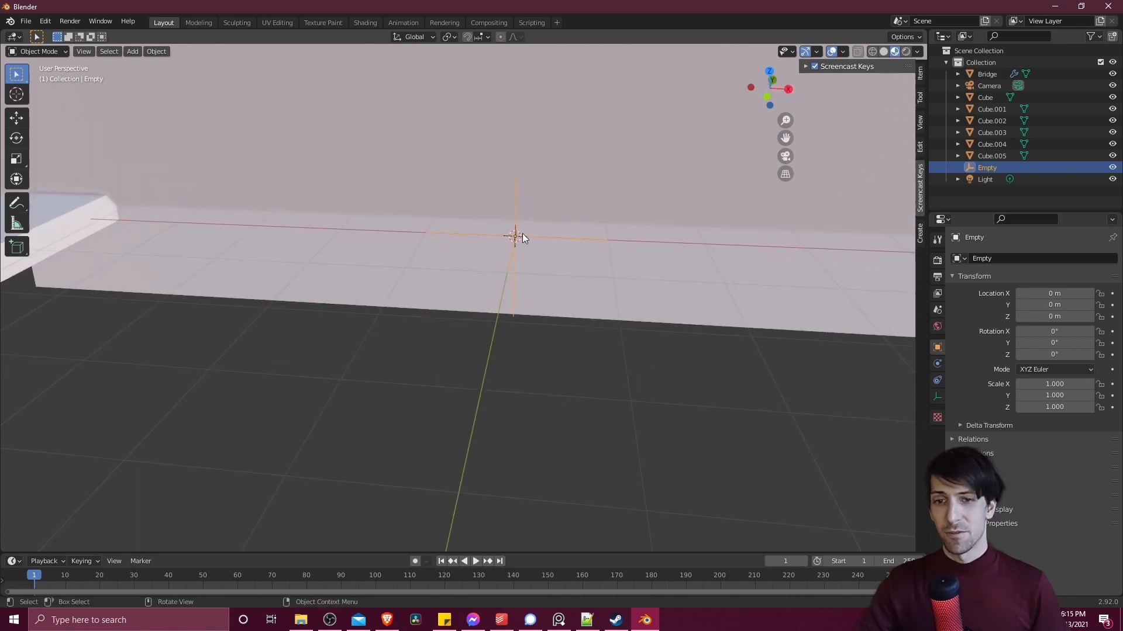
scroll(522, 236, down, 4)
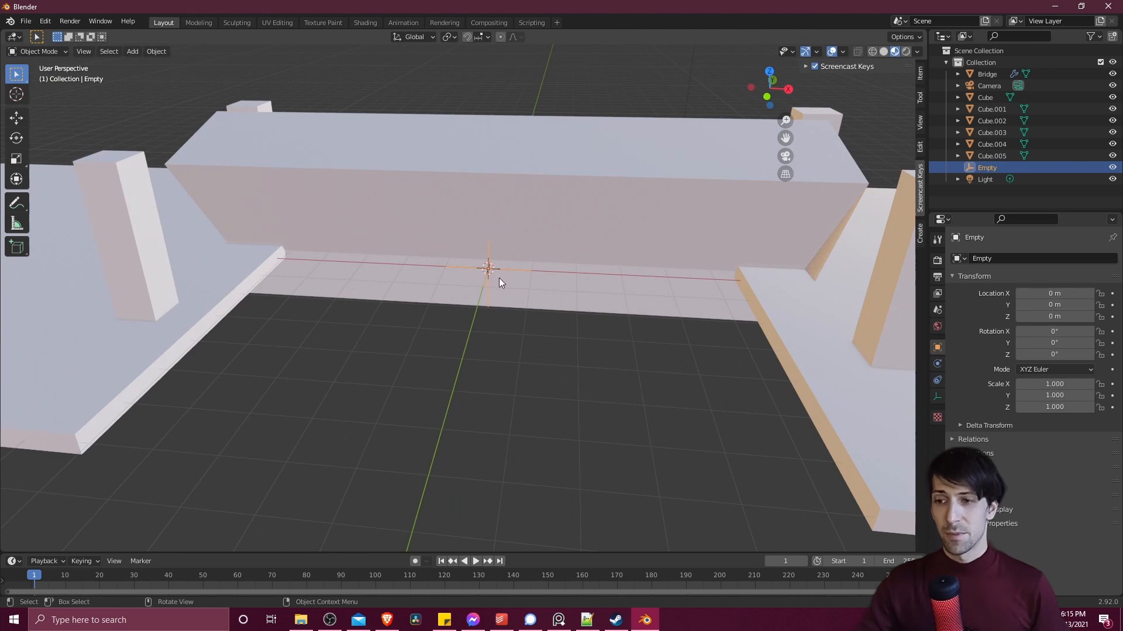
mouse_move(499, 279)
middle_down()
mouse_move(480, 282)
mouse_move(489, 272)
middle_up()
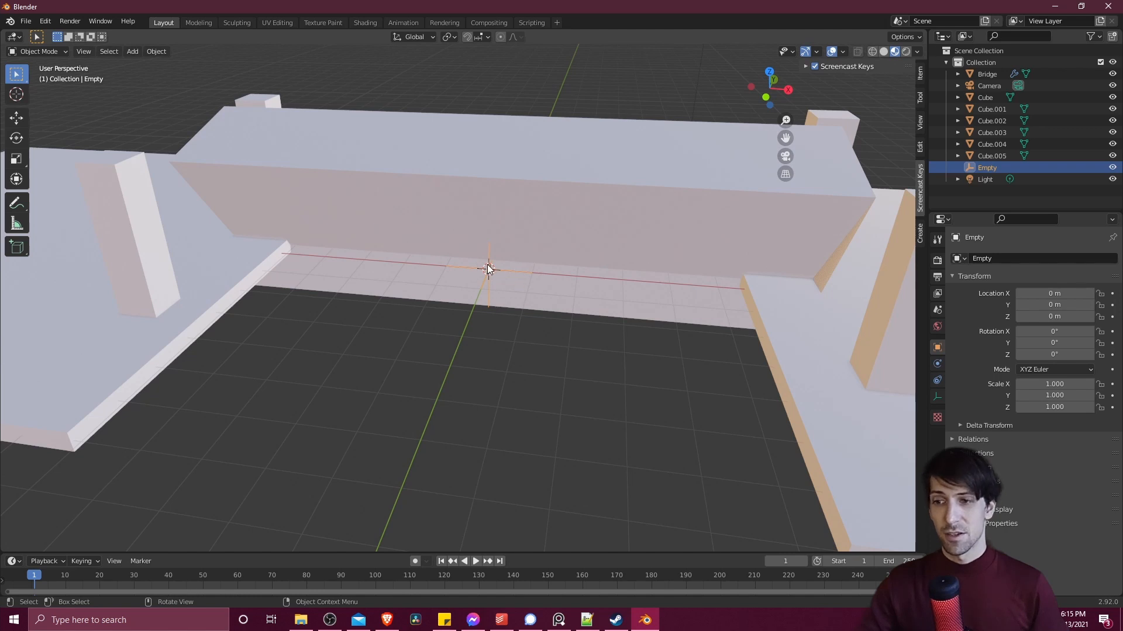
key(shift+s)
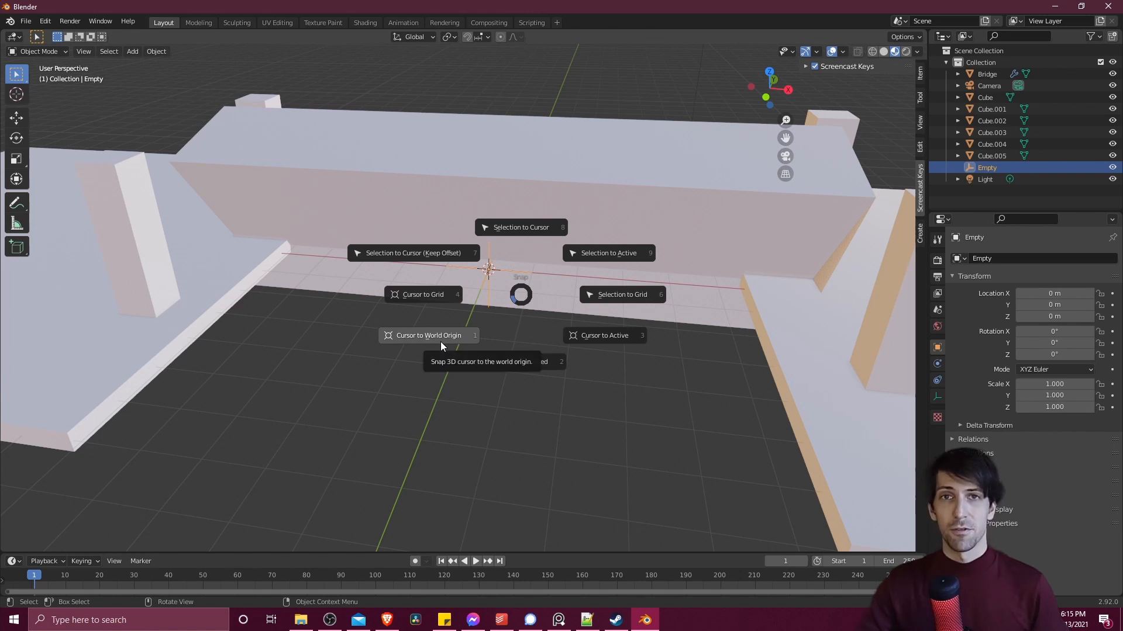
- Set the bend axis of the Bridge's Simple Deform modifier to Z
click(580, 154)
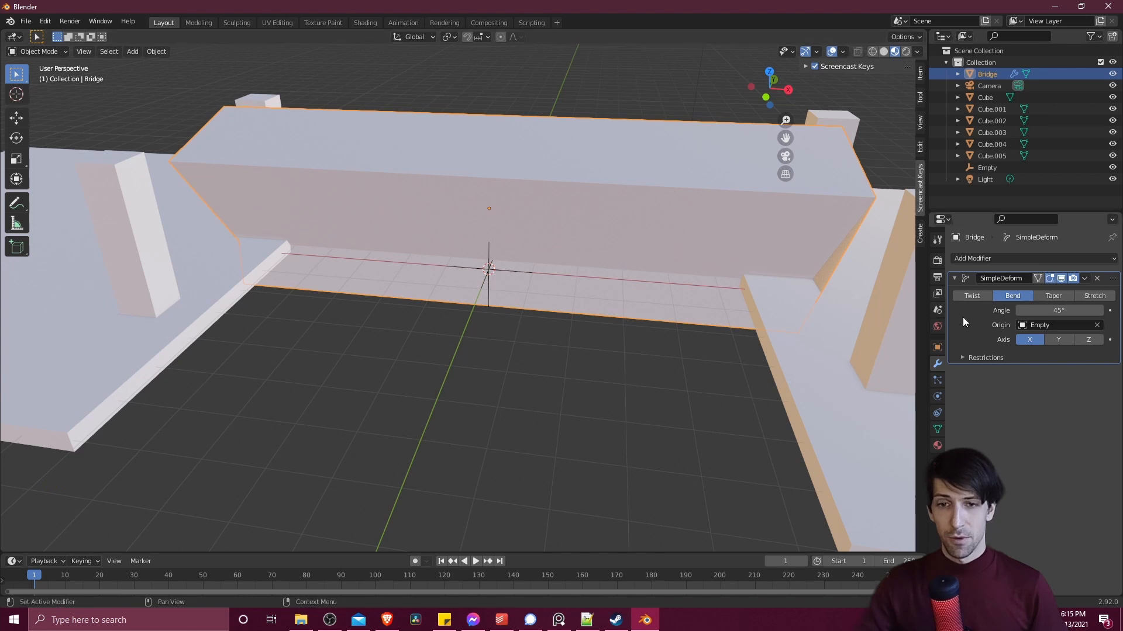
click(1085, 340)
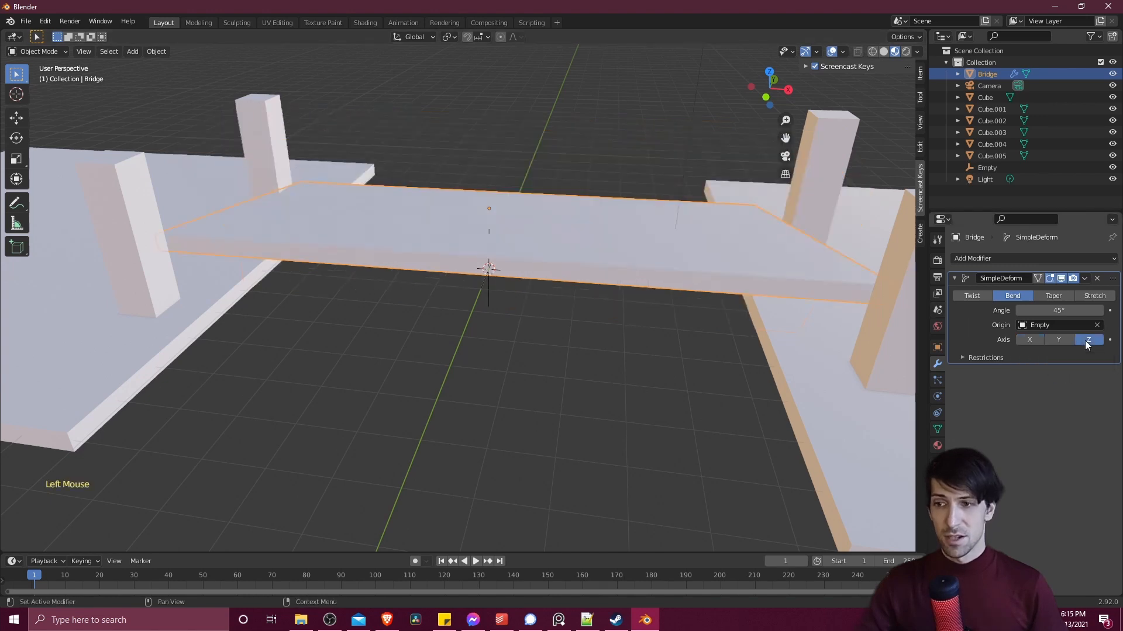
mouse_move(666, 292)
middle_down()
mouse_move(622, 299)
mouse_move(667, 296)
middle_up()
scroll(507, 223, down, 1)
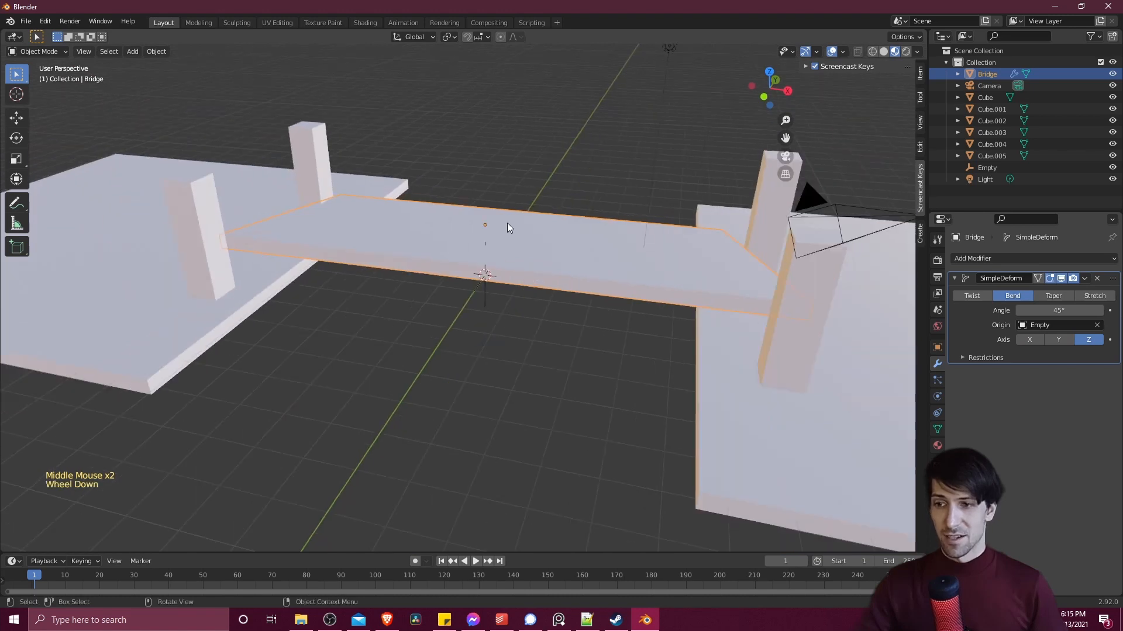
middle_drag(507, 222, 523, 254)
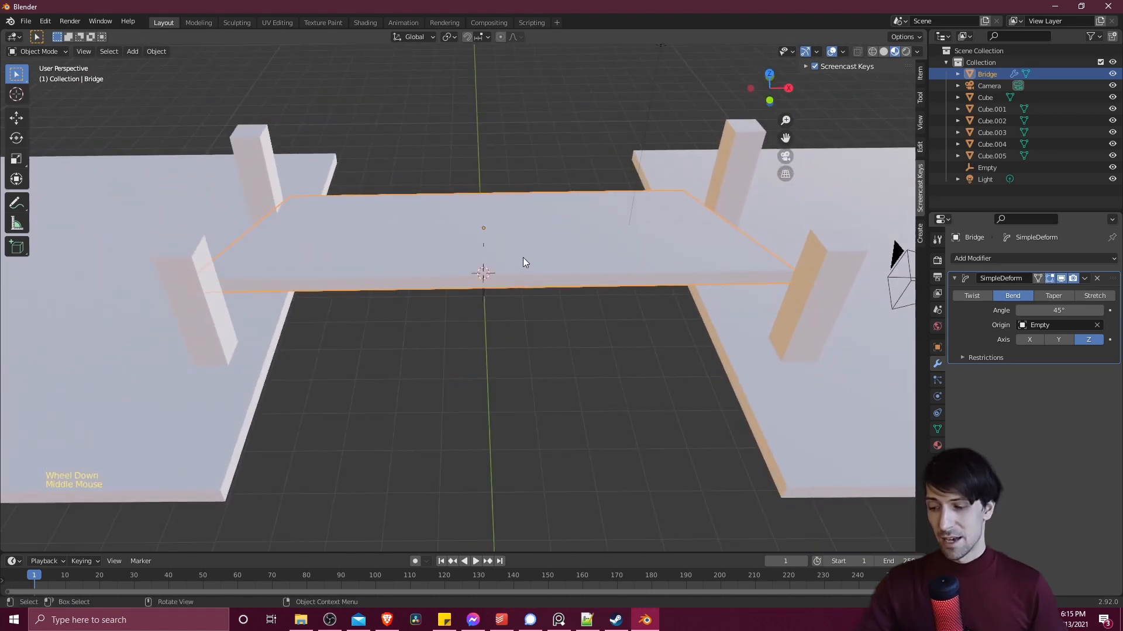
- Compare the bridge's original mesh in Edit Mode with its deformed shape, selecting the large top face
key(Tab)
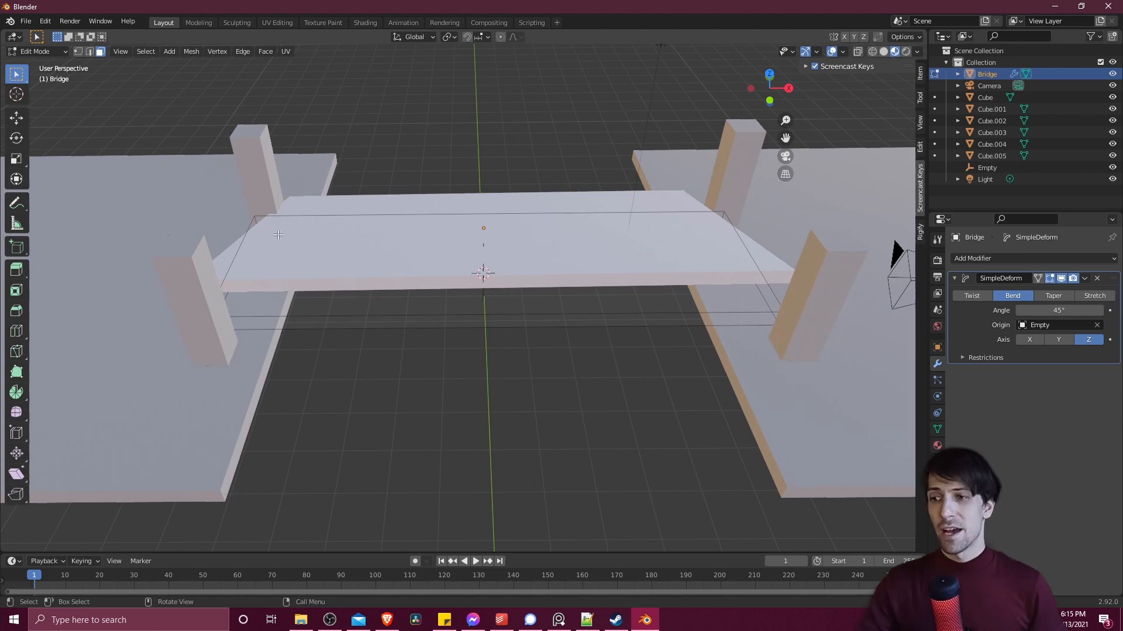
click(435, 246)
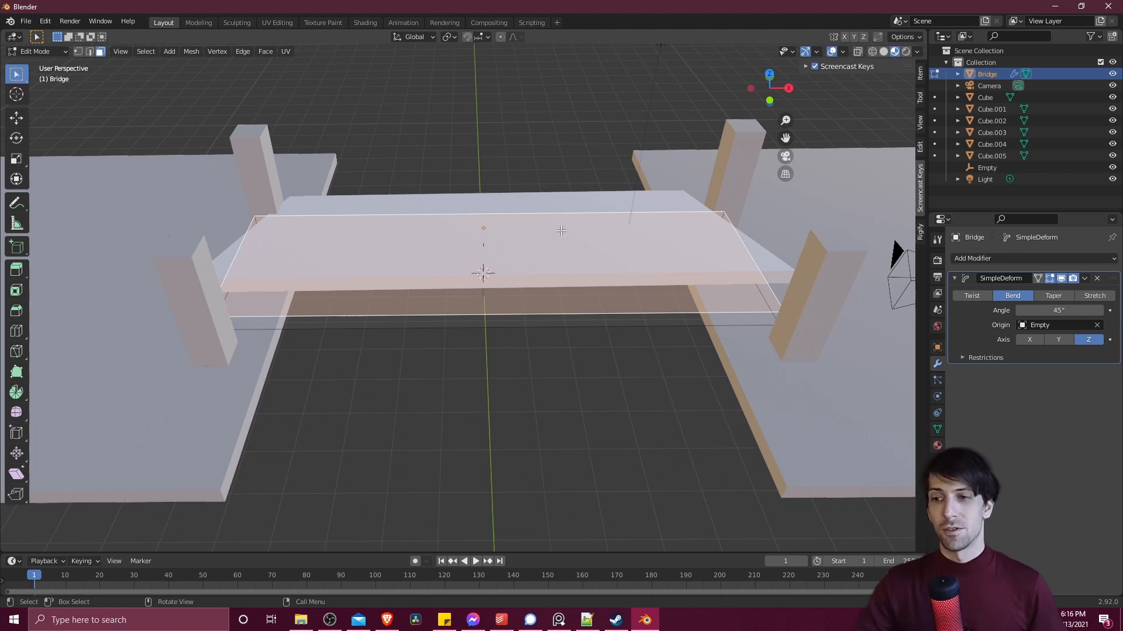
key(Tab)
key(Tab)
key(Tab)
key(Tab)
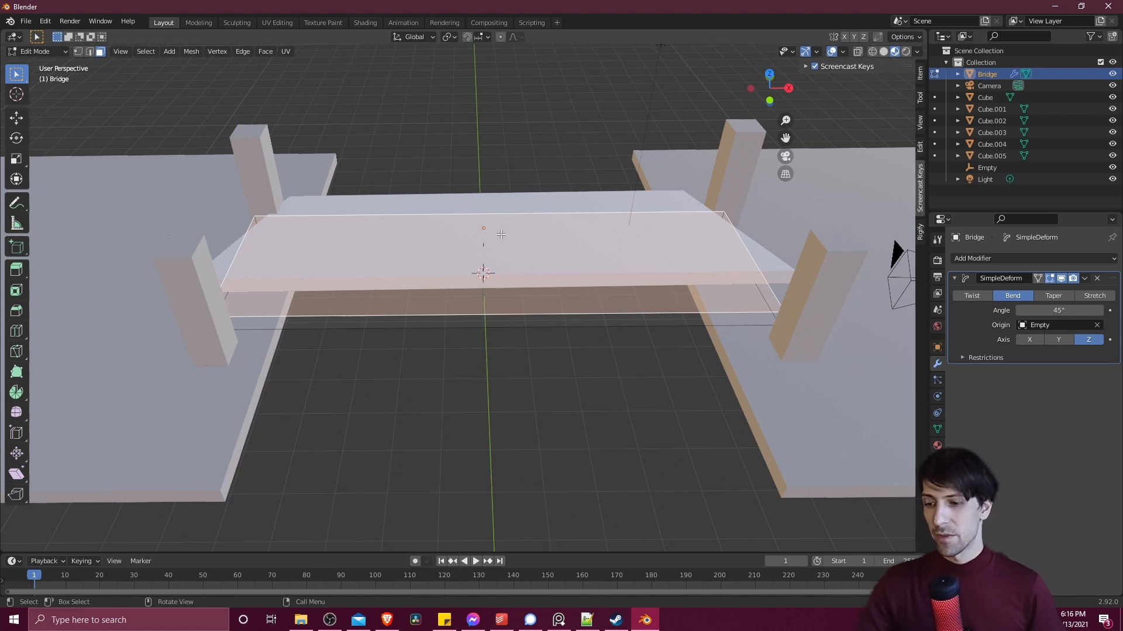
- Add eight evenly spaced loop cuts across the Bridge's length without sliding them and return to Object Mode
key(ctrl+r)
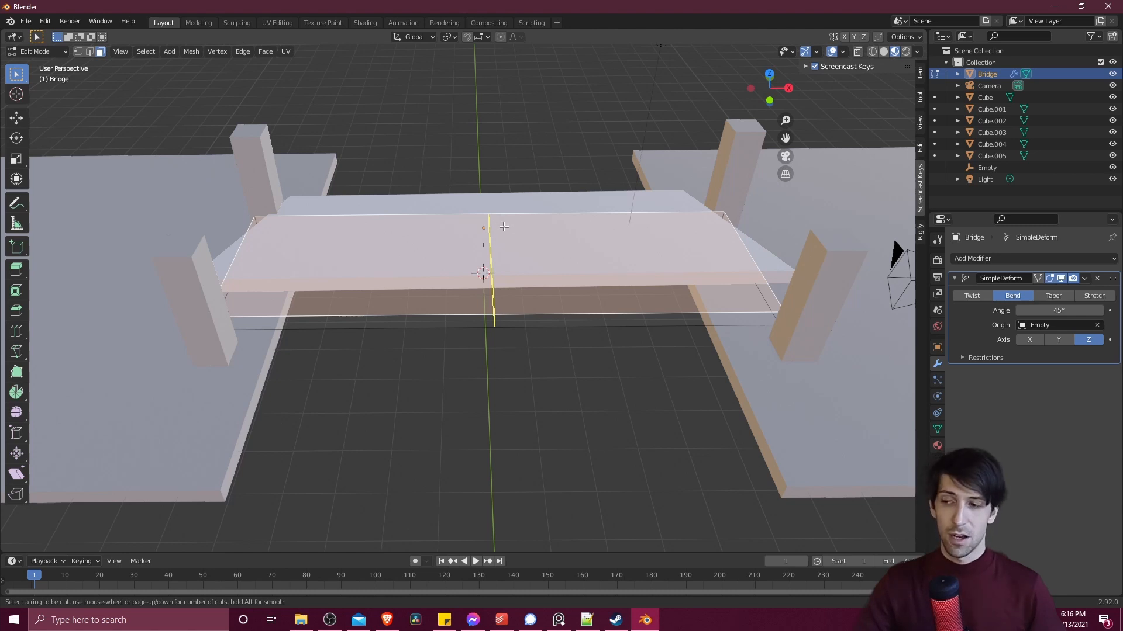
scroll(504, 227, up, 5)
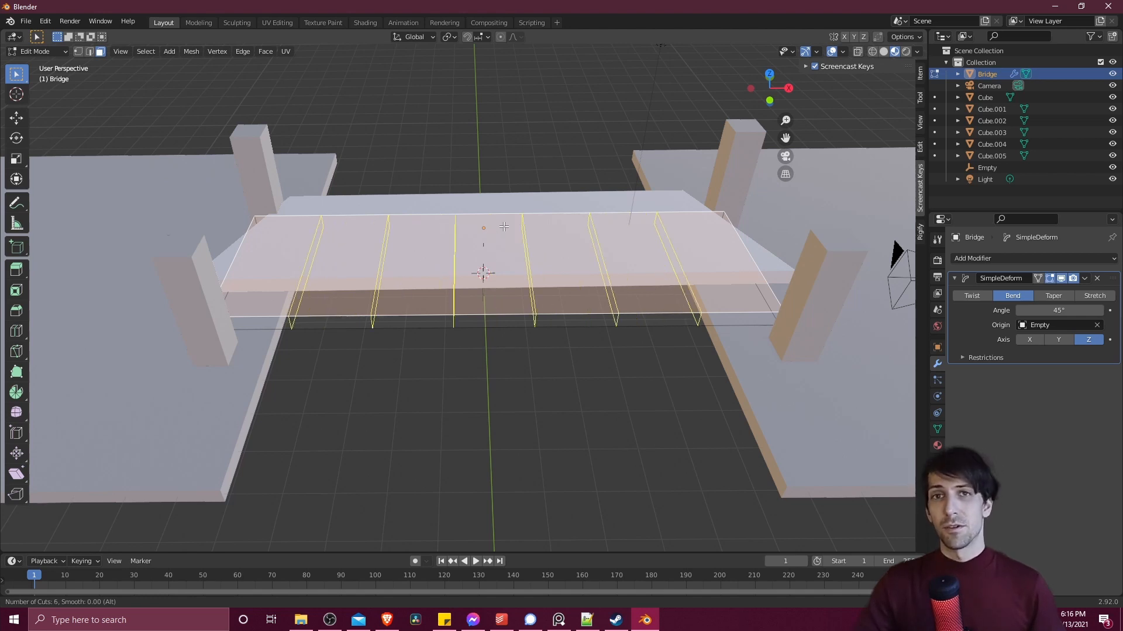
scroll(505, 226, up, 1)
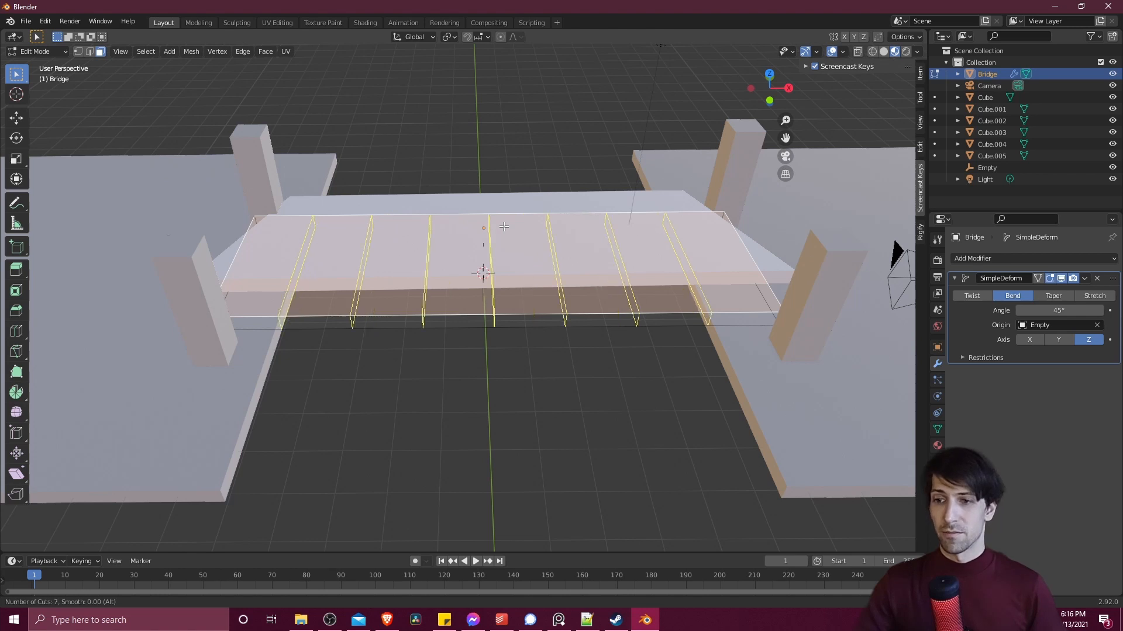
scroll(504, 226, up, 1)
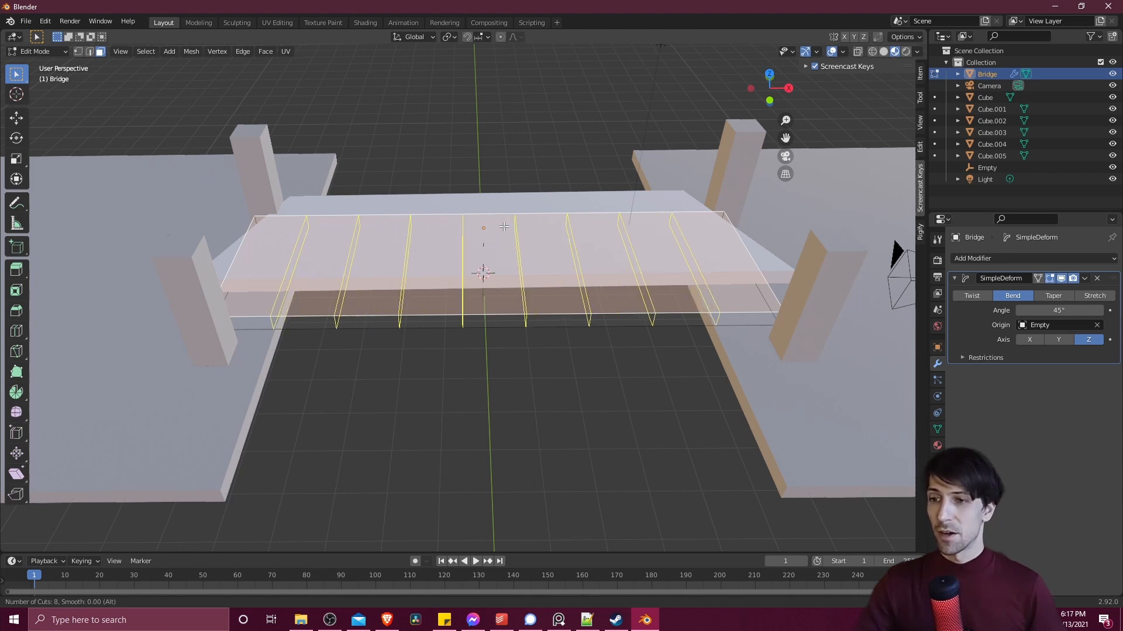
click(504, 227)
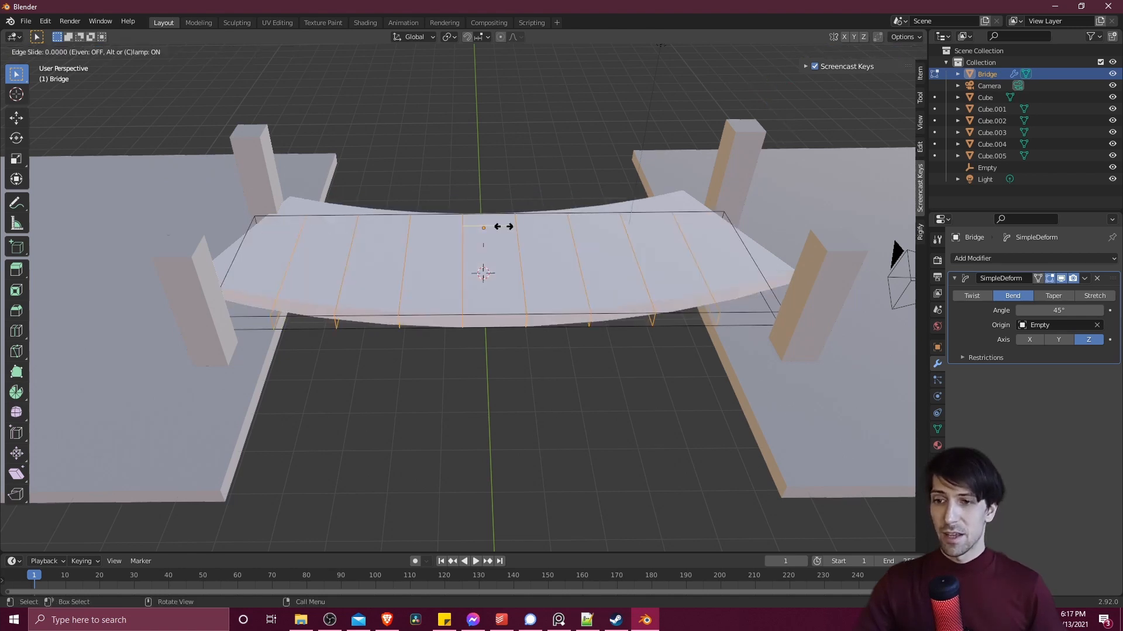
right_click(596, 381)
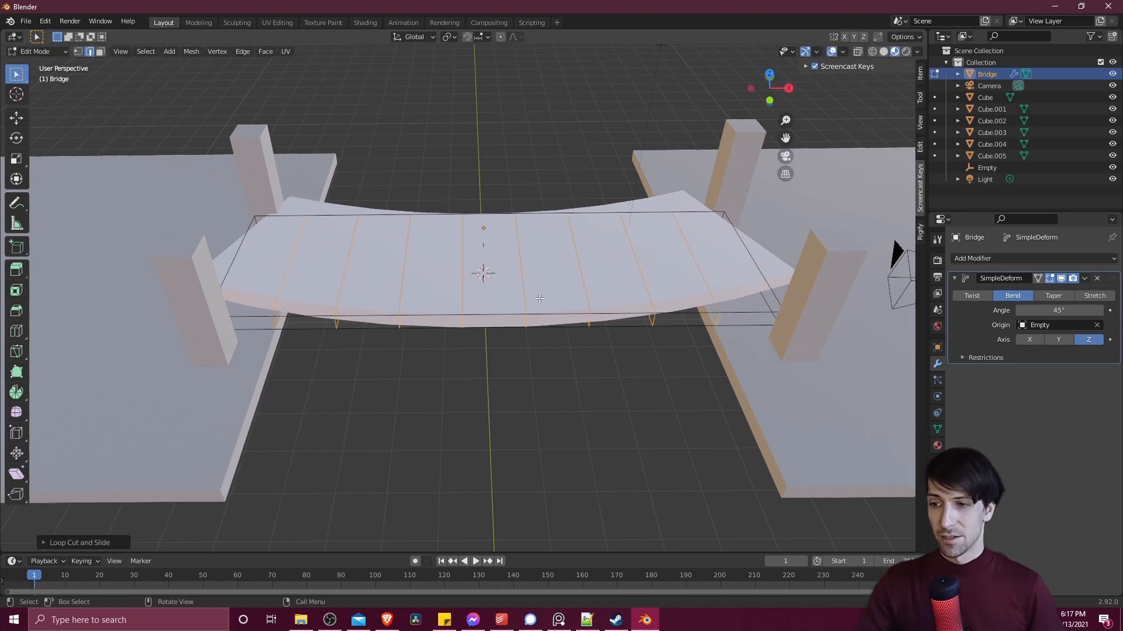
middle_drag(540, 298, 512, 254)
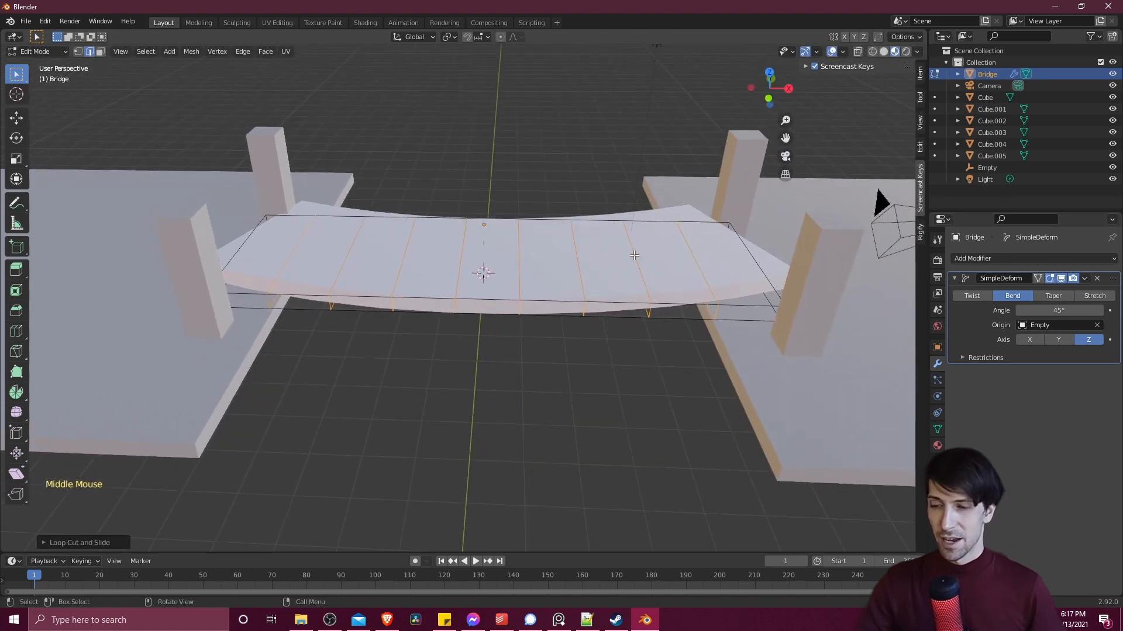
scroll(528, 274, up, 2)
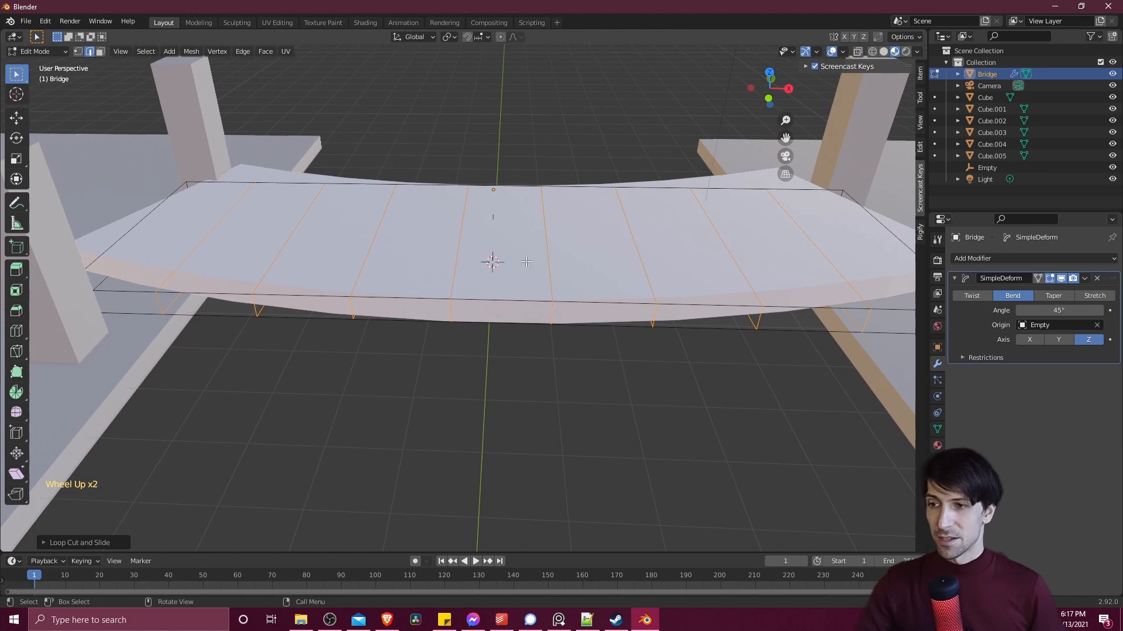
middle_drag(486, 297, 495, 207)
key(Tab)
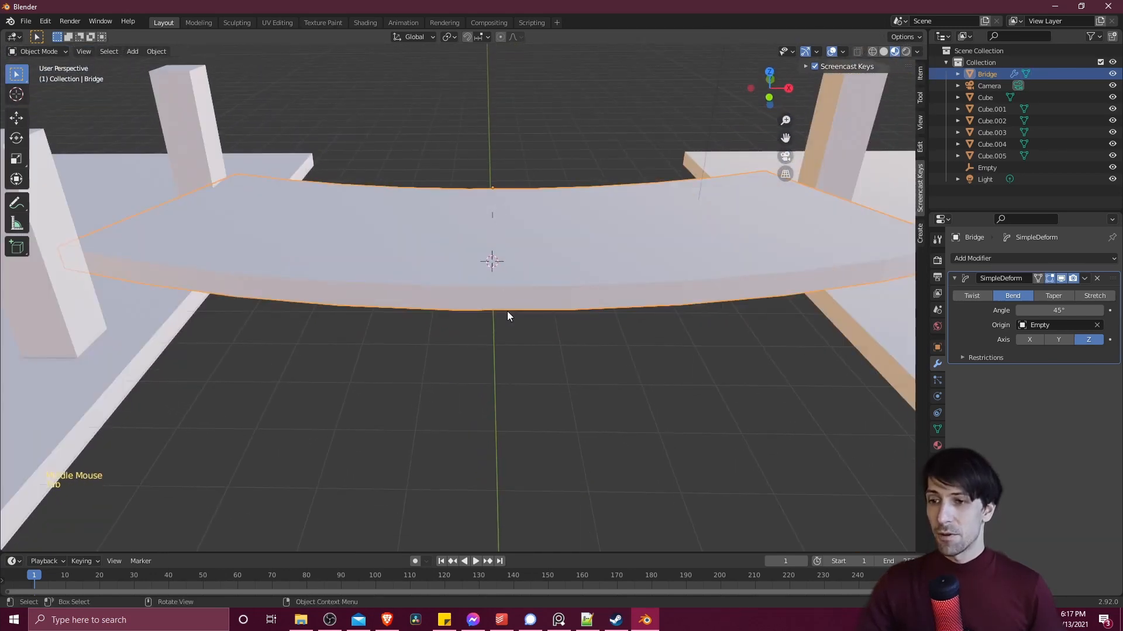
- Rotate the Empty 90° about the global X axis so the Bridge bends vertically
middle_drag(506, 311, 567, 312)
click(496, 266)
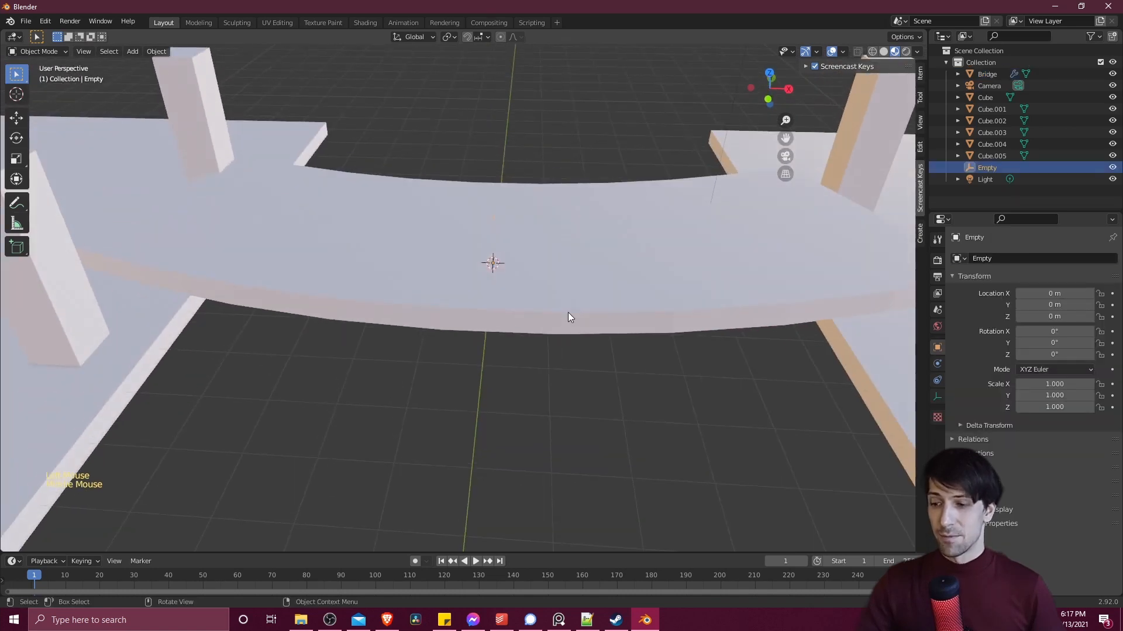
key(r)
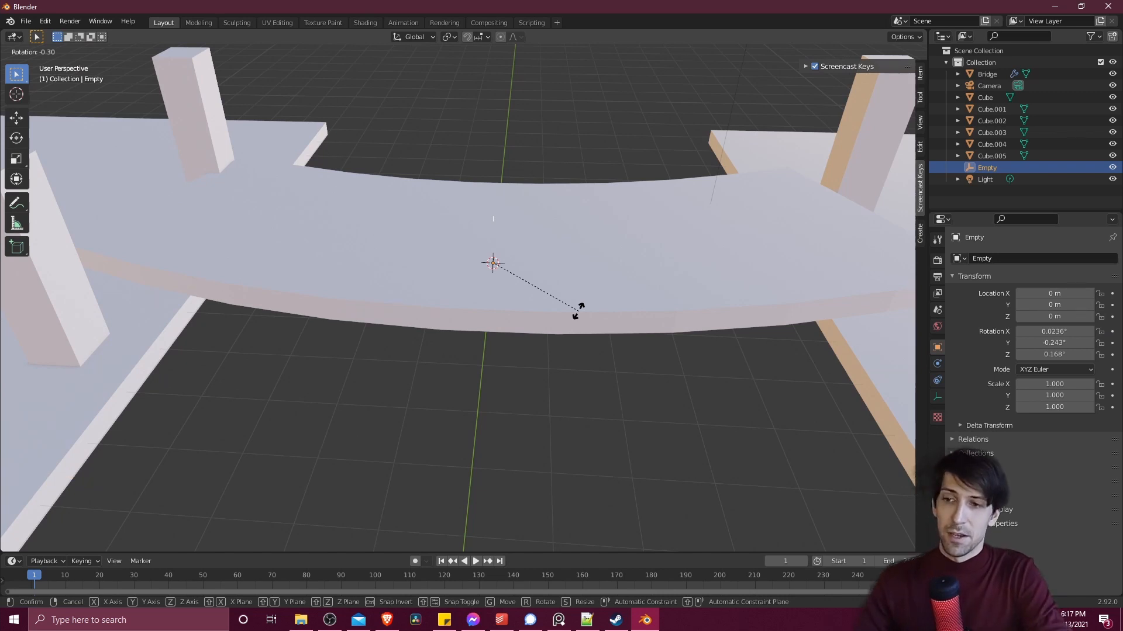
text(90)
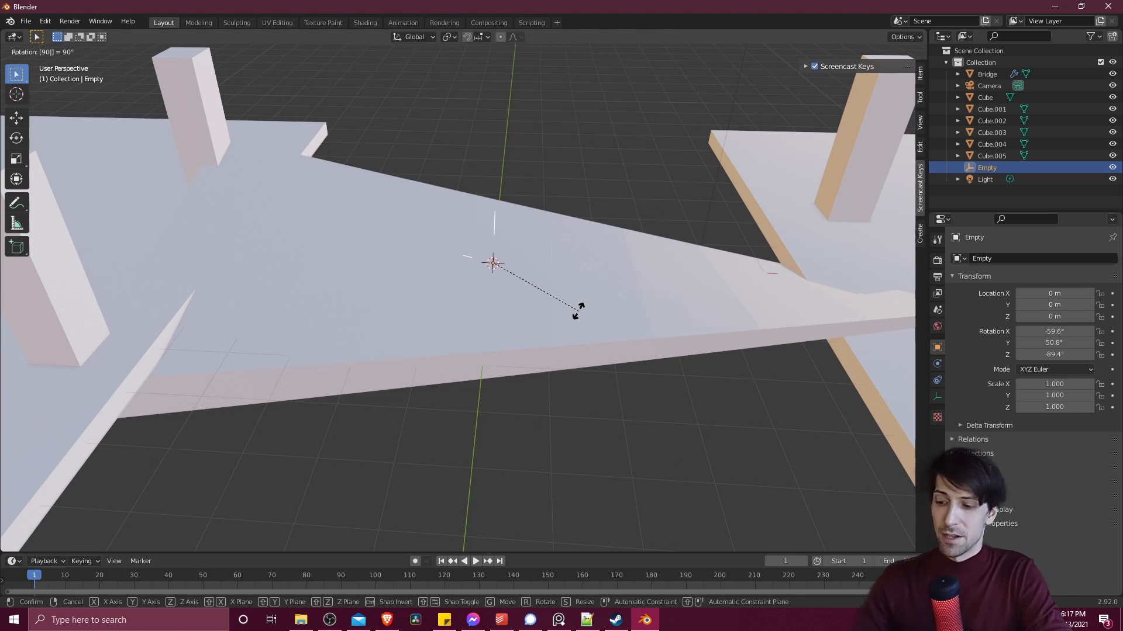
text(x)
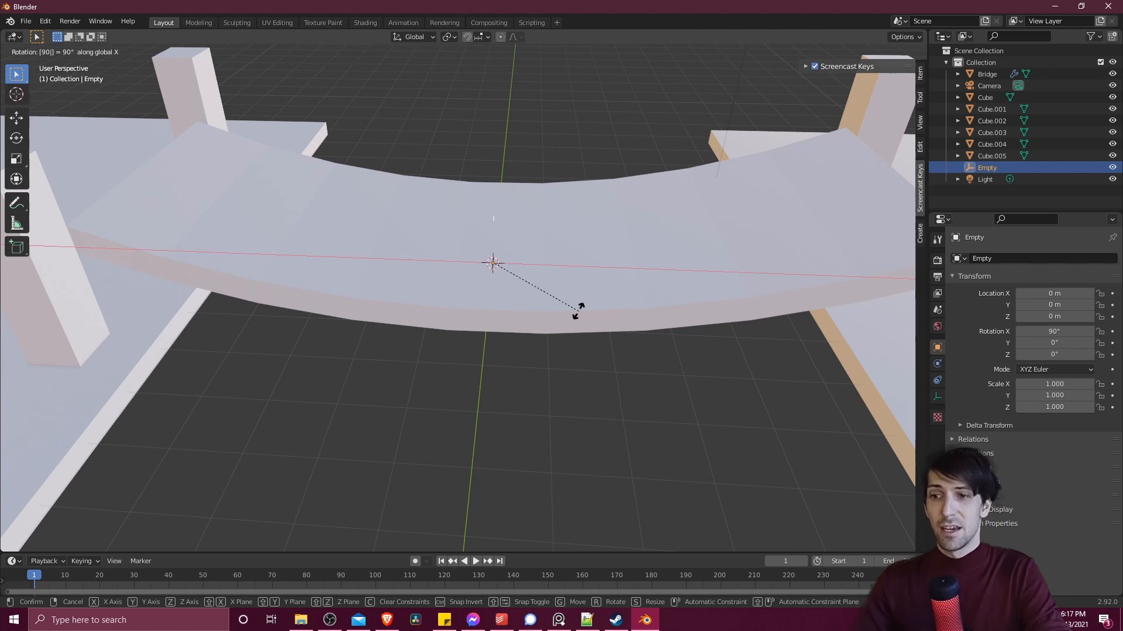
key(Return)
- Rotate the Empty another 180° about the global X axis to flip the bridge's bend direction
middle_drag(577, 295, 578, 250)
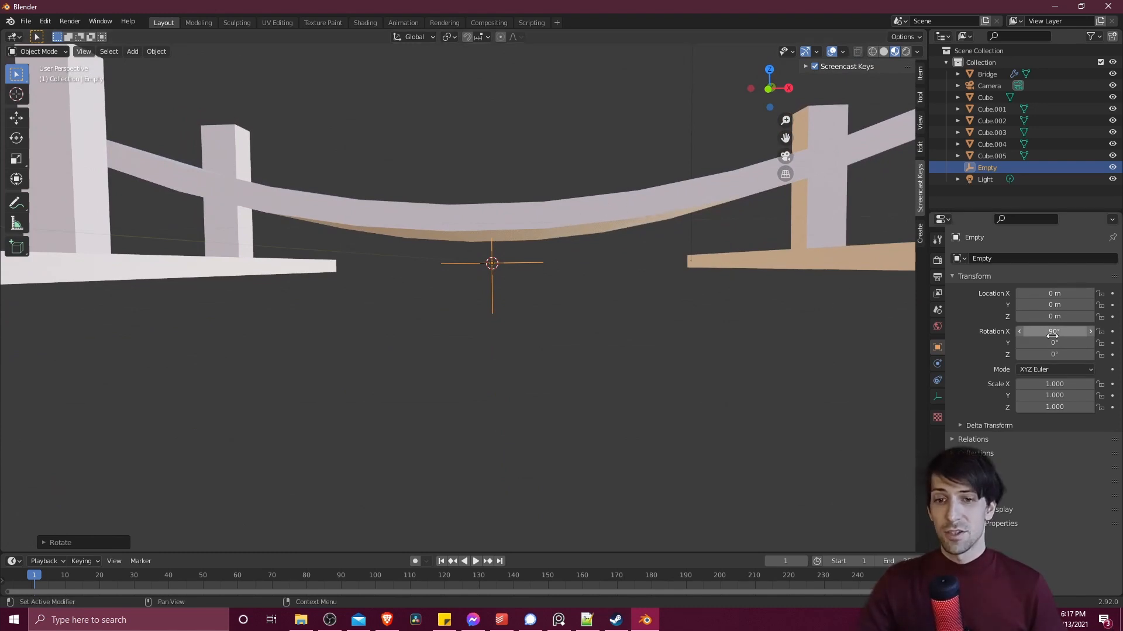
key(r)
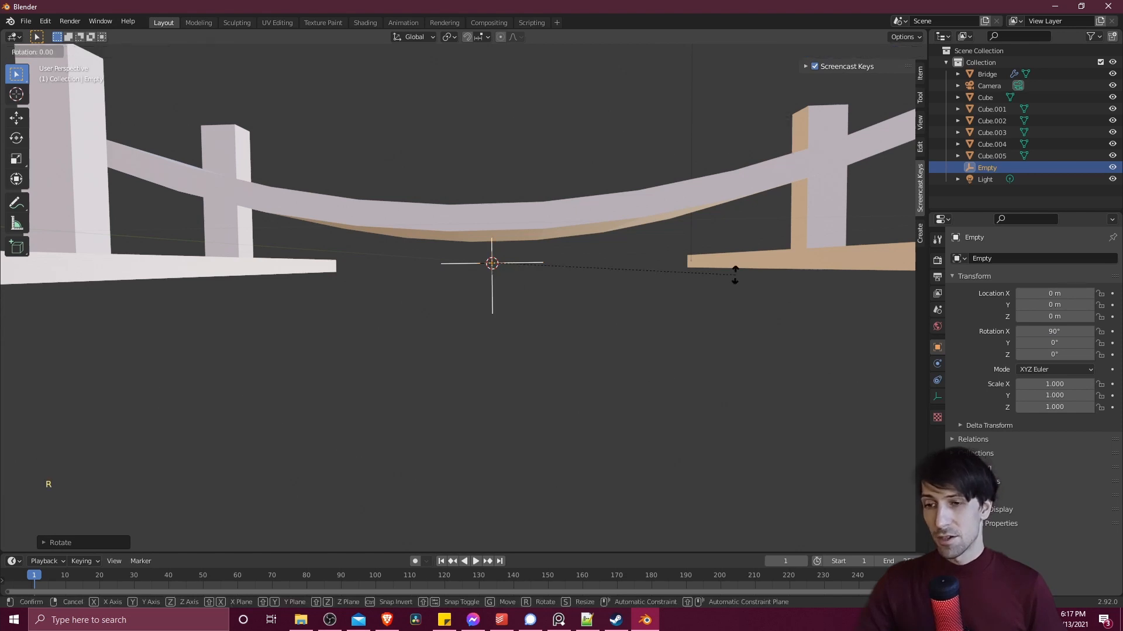
key(x)
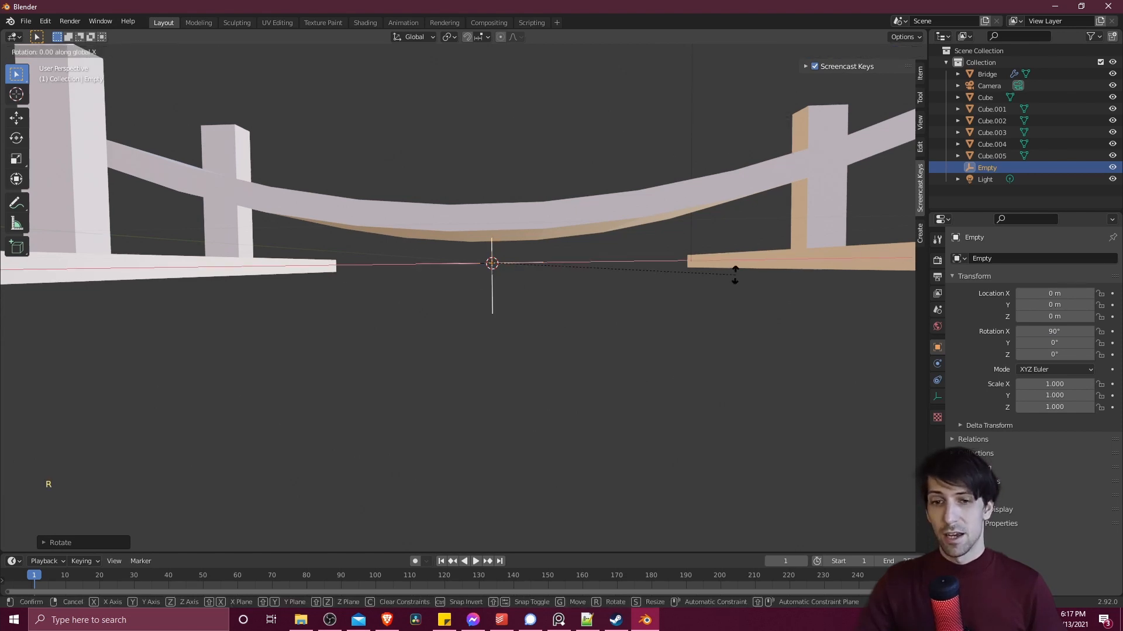
text(180)
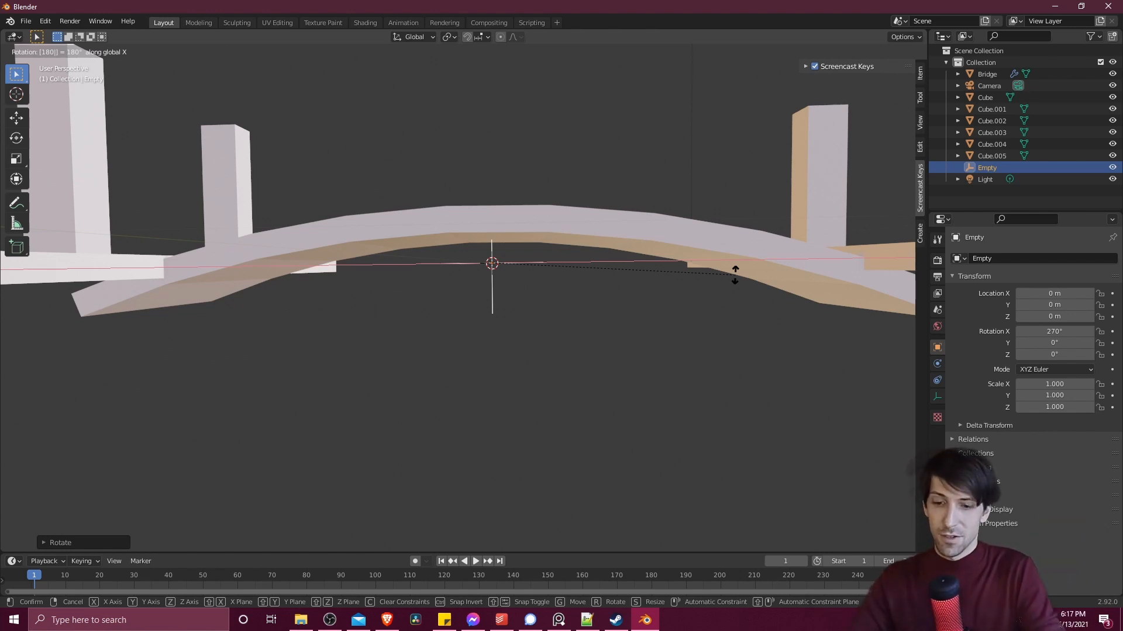
key(Return)
- Raise the Bridge about 0.81 m along the global Z axis to sit between the two platforms
middle_drag(735, 274, 533, 242)
click(516, 254)
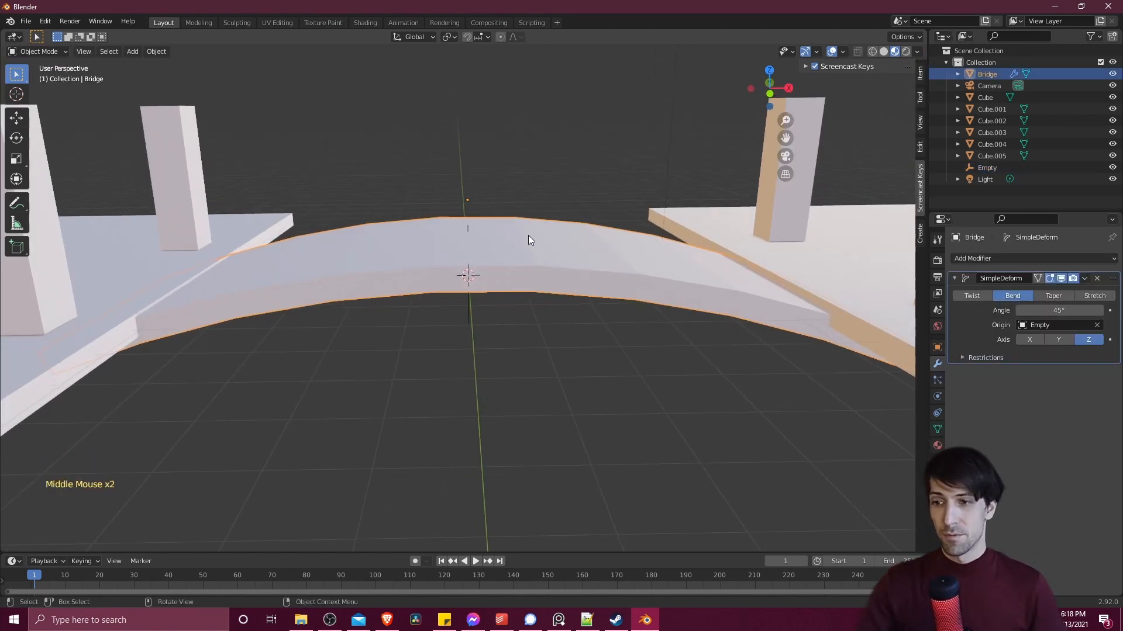
key(g)
key(z)
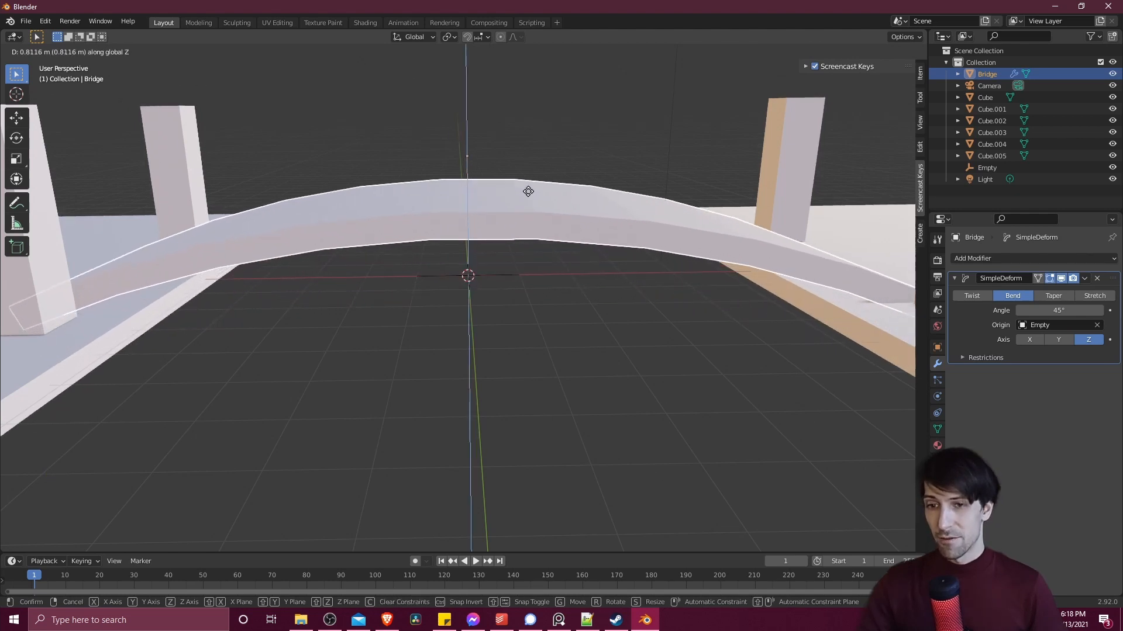
click(528, 191)
- Inspect the raised Bridge from several angles and compare its original edit mesh with the bent shape
middle_drag(718, 293, 323, 292)
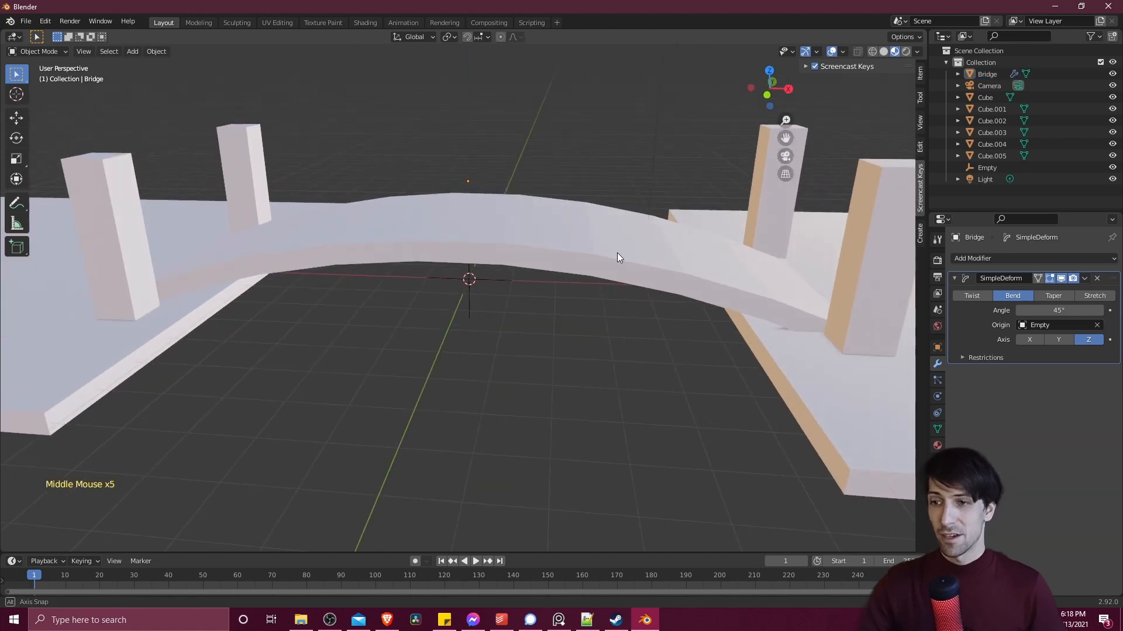
middle_drag(617, 253, 497, 258)
middle_drag(428, 234, 461, 247)
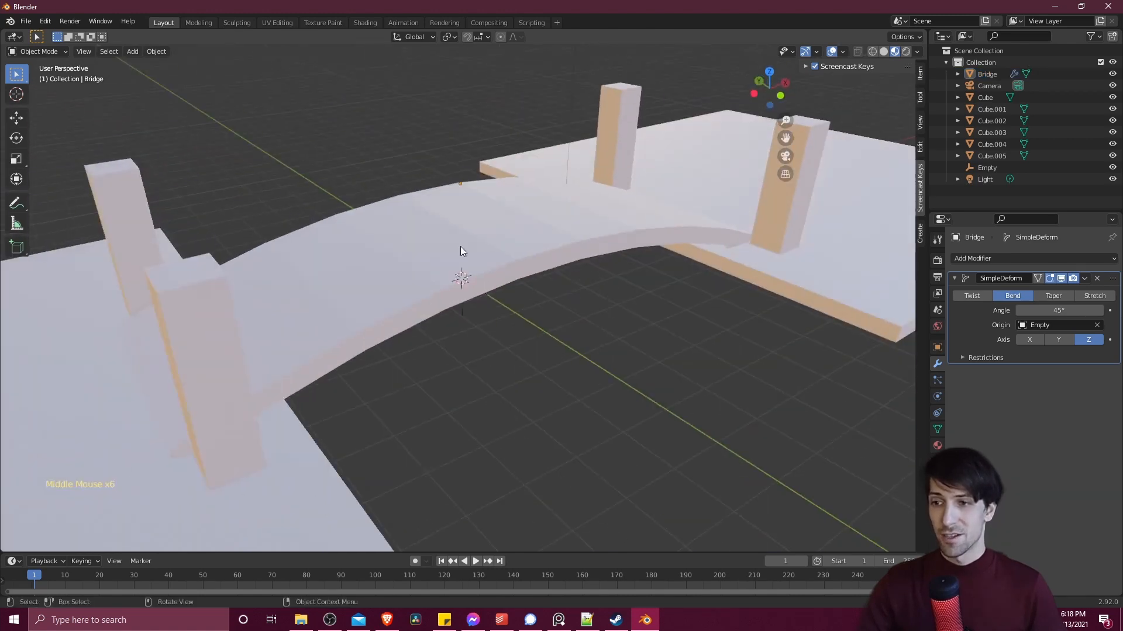
middle_drag(734, 243, 353, 287)
key(Tab)
key(Tab)
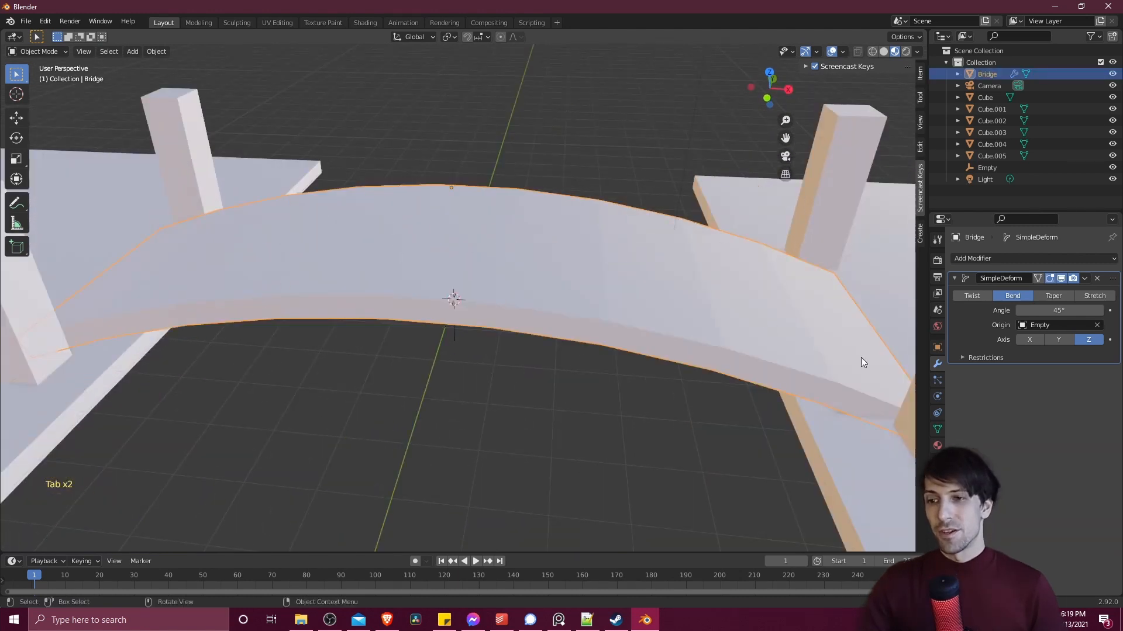
key(Tab)
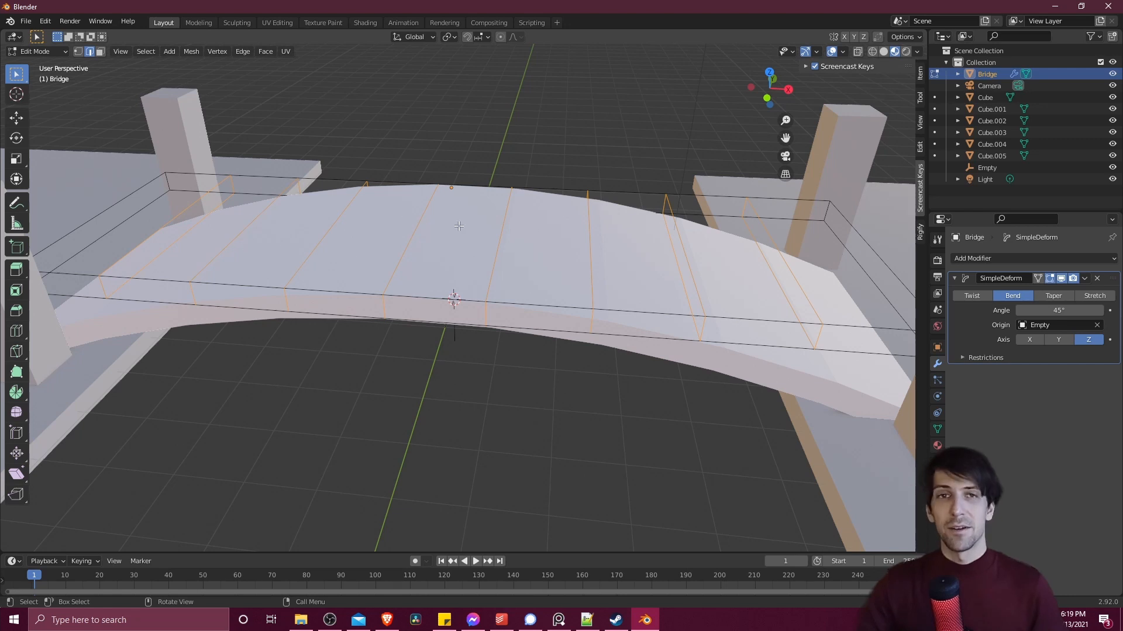
key(Tab)
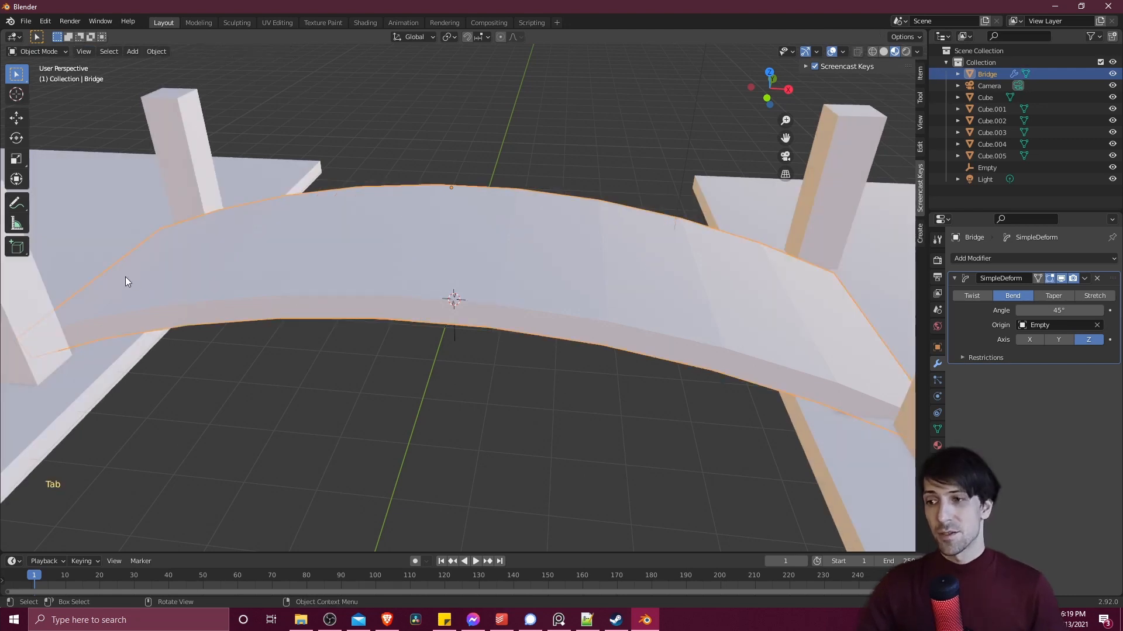
- Try a level 1 Subdivision Surface modifier on the Bridge, inspect its ends, and undo it
middle_drag(556, 308, 564, 300)
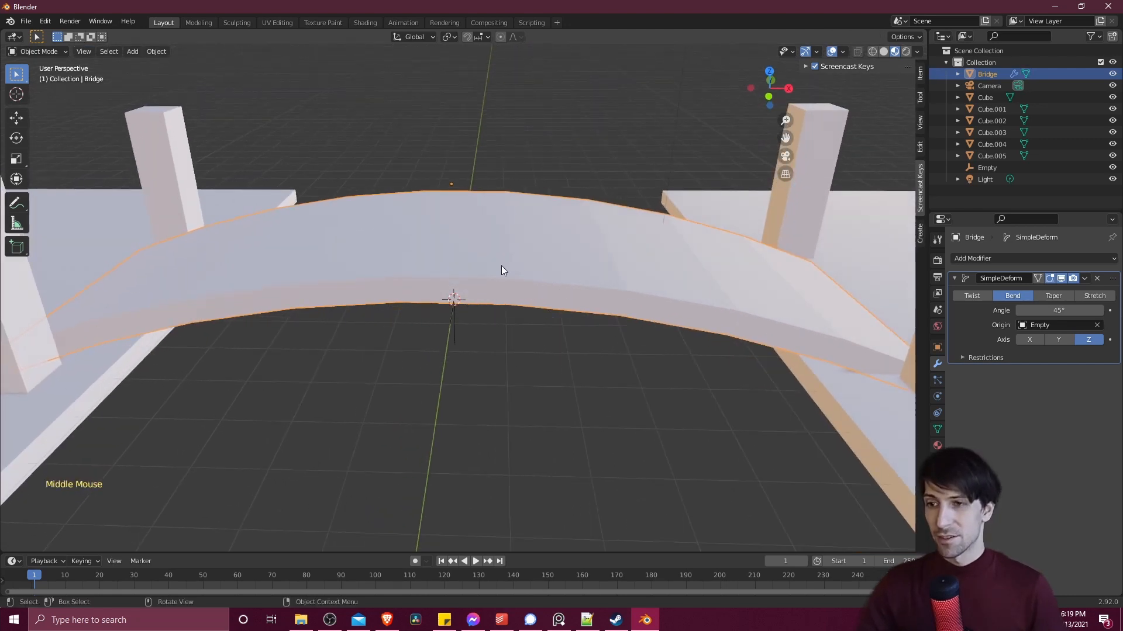
key(ctrl)
key(ctrl+1)
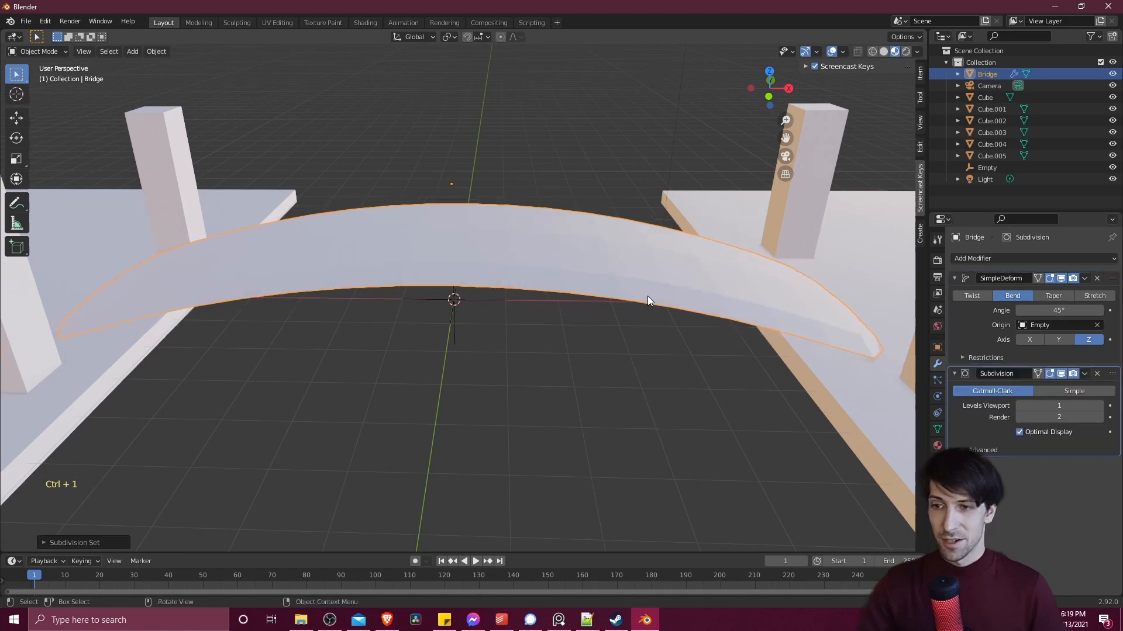
middle_drag(647, 296, 530, 326)
middle_drag(479, 277, 851, 370)
scroll(526, 275, up, 2)
scroll(661, 251, down, 3)
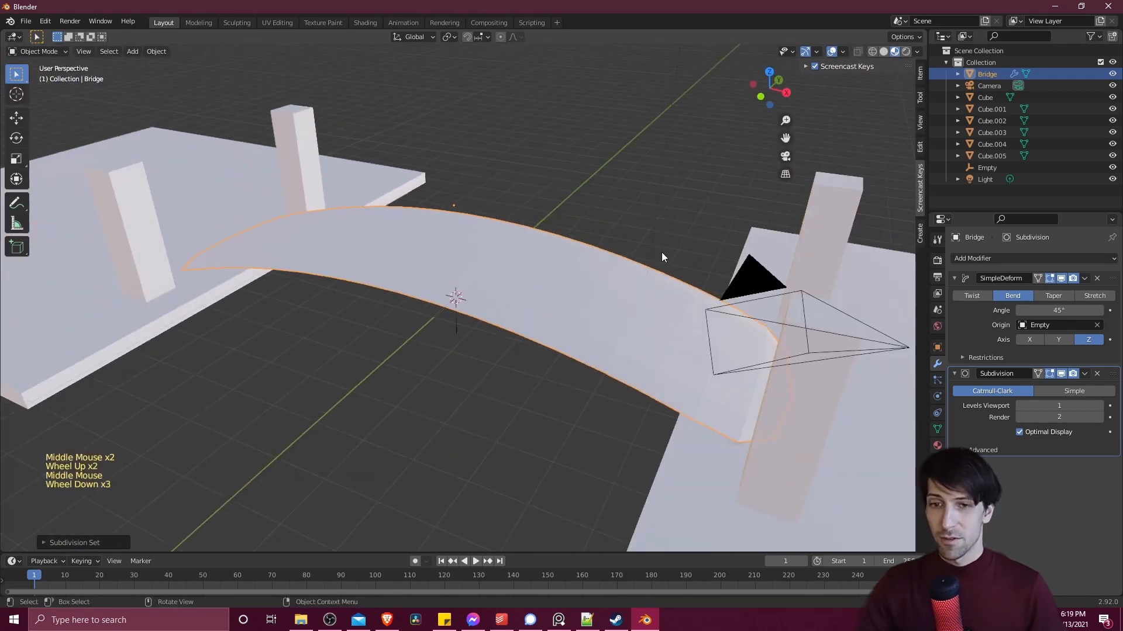
middle_drag(661, 251, 699, 261)
key(ctrl+z)
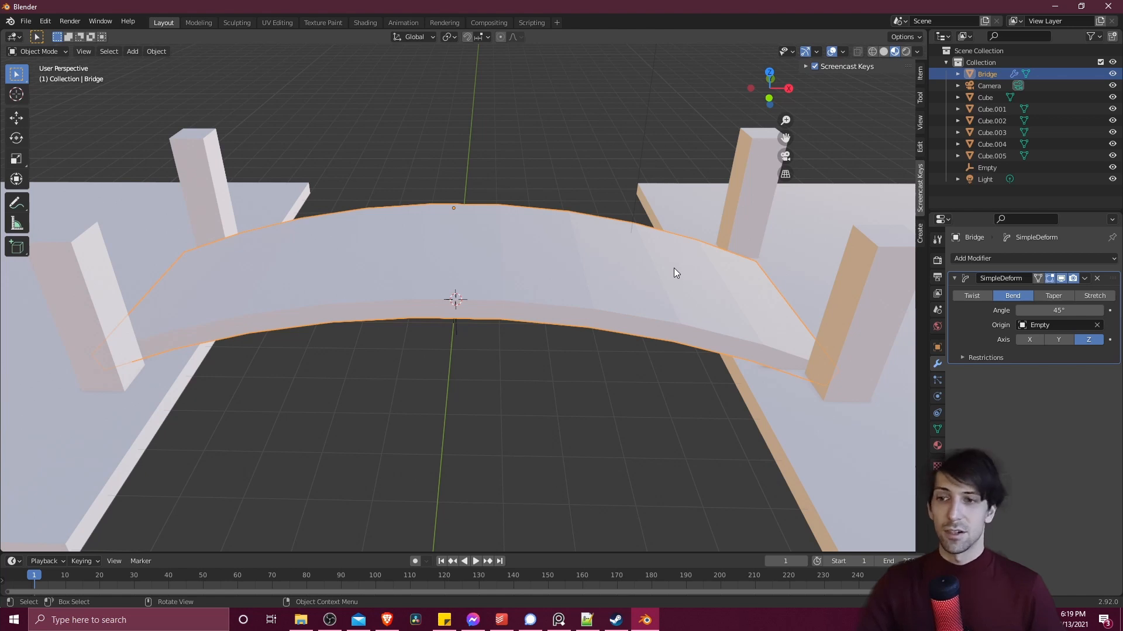
- Try a level 4 Subdivision Surface modifier on the Bridge and examine its shape up close
key(ctrl)
key(ctrl+4)
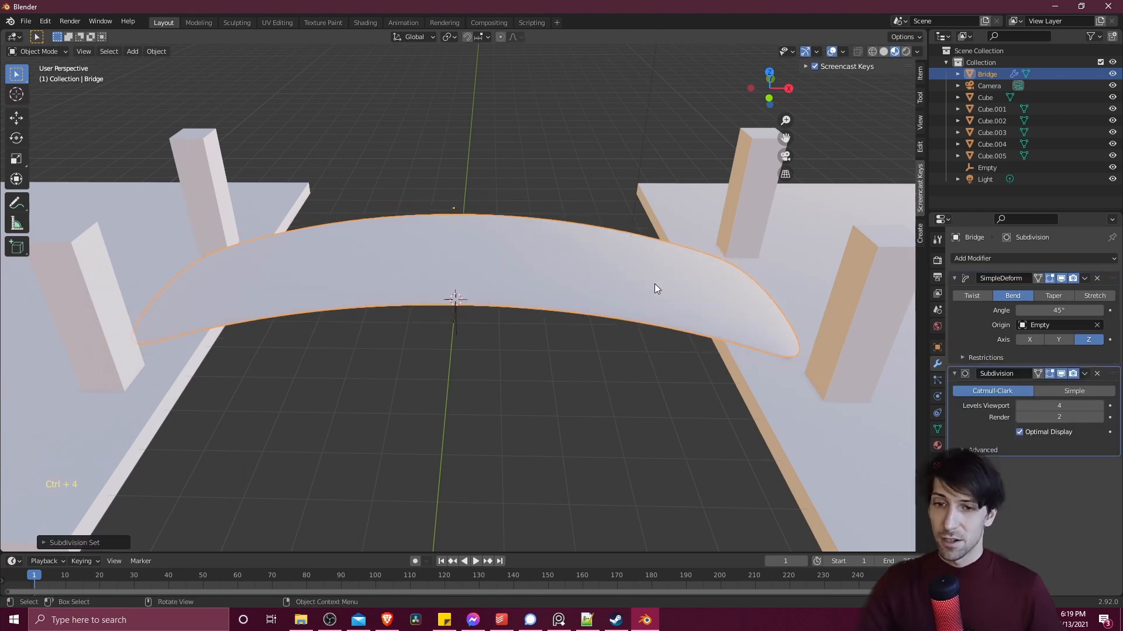
middle_drag(659, 283, 781, 314)
scroll(620, 284, up, 2)
scroll(619, 282, up, 1)
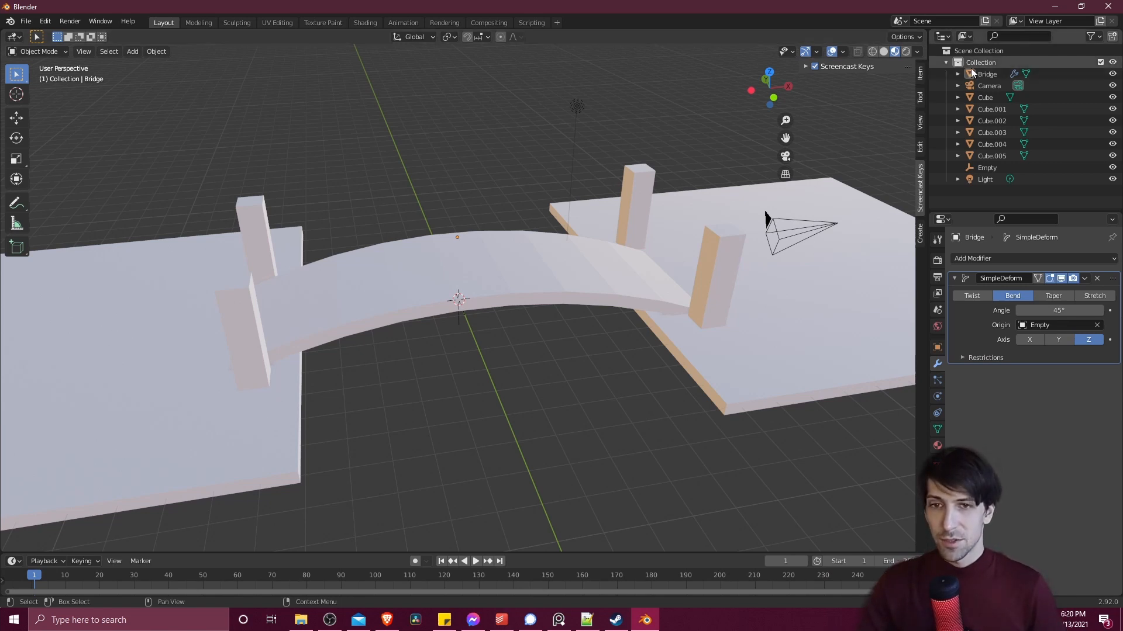
- Move the Bridge, the cubes and the Empty into Collection 2 and exclude that collection from the view layer
drag(987, 168, 986, 192)
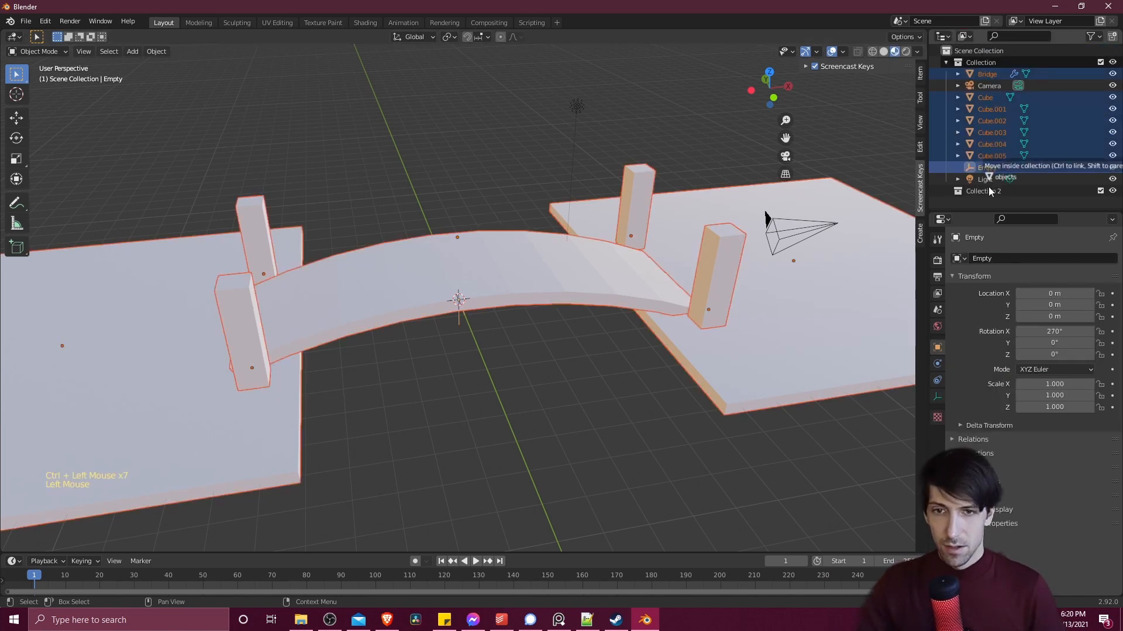
click(999, 99)
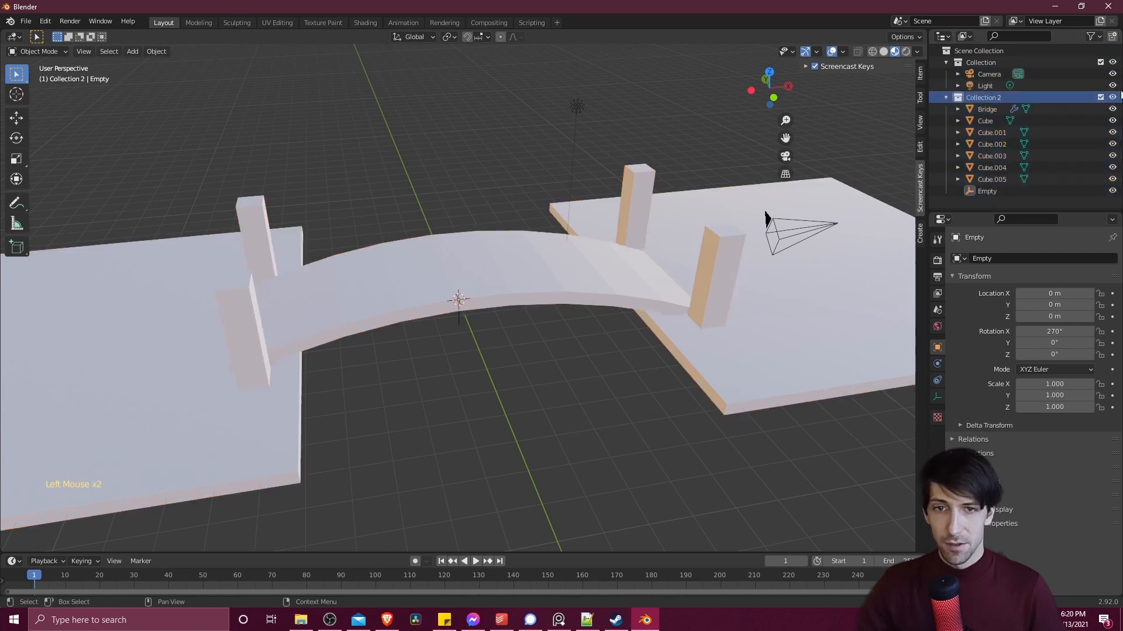
click(1100, 97)
- Add a cube at the world origin and move it along the Y axis, away from the origin
middle_drag(549, 283, 532, 315)
scroll(532, 316, up, 3)
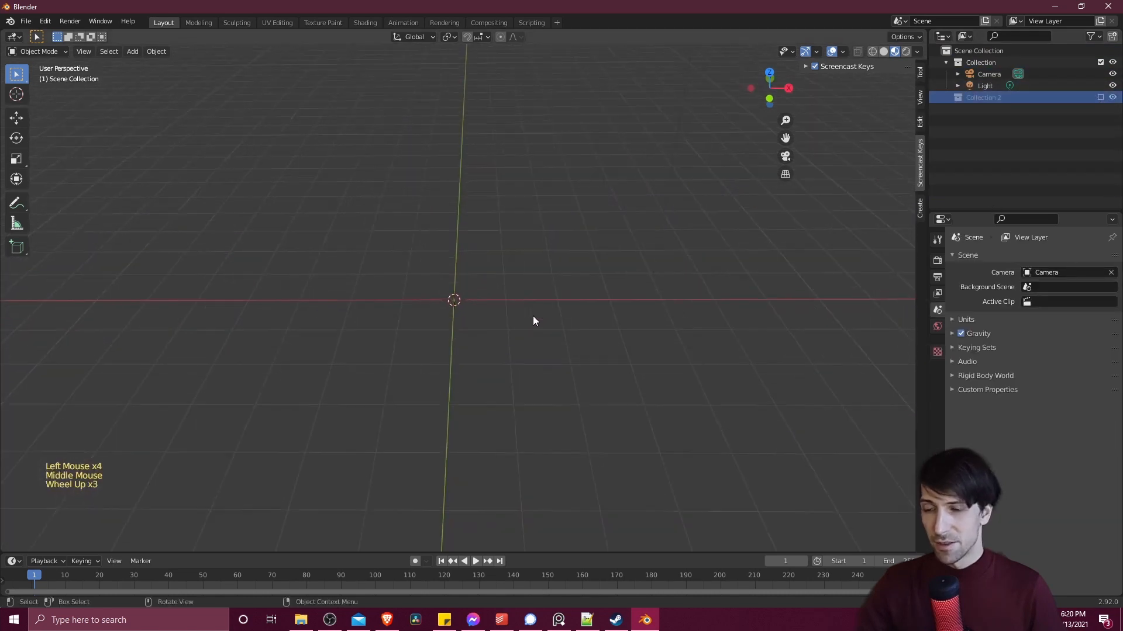
scroll(532, 317, up, 1)
key(shift+a)
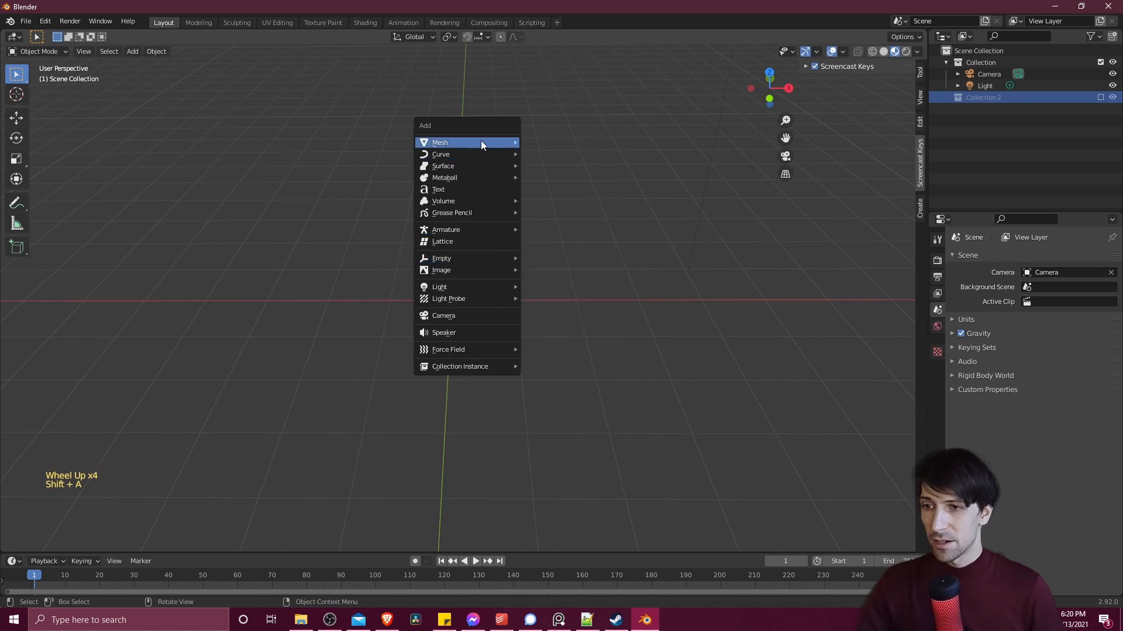
mouse_move(481, 141)
click(539, 153)
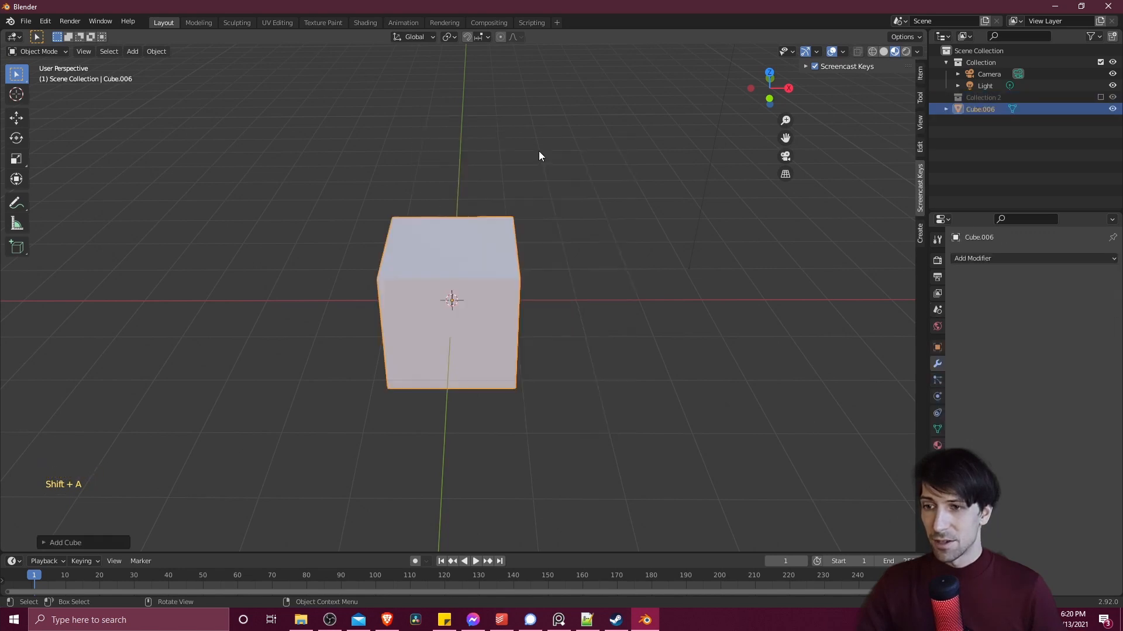
key(g)
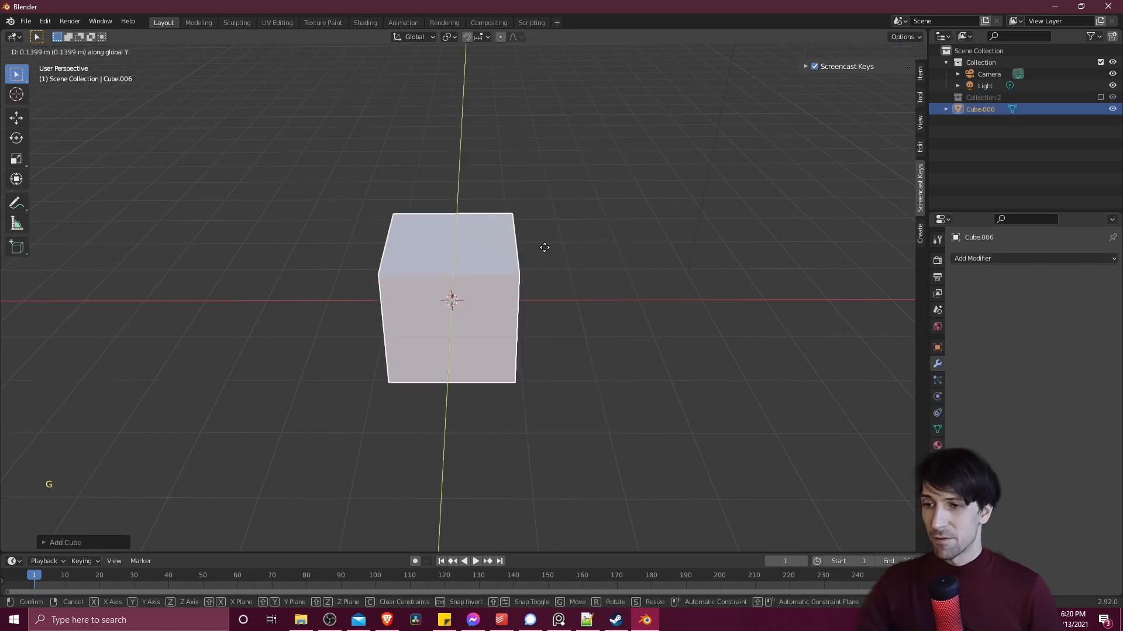
click(522, 115)
- Add a Plain Axes empty at the world origin, in front of the cube
key(shift+a)
mouse_move(443, 413)
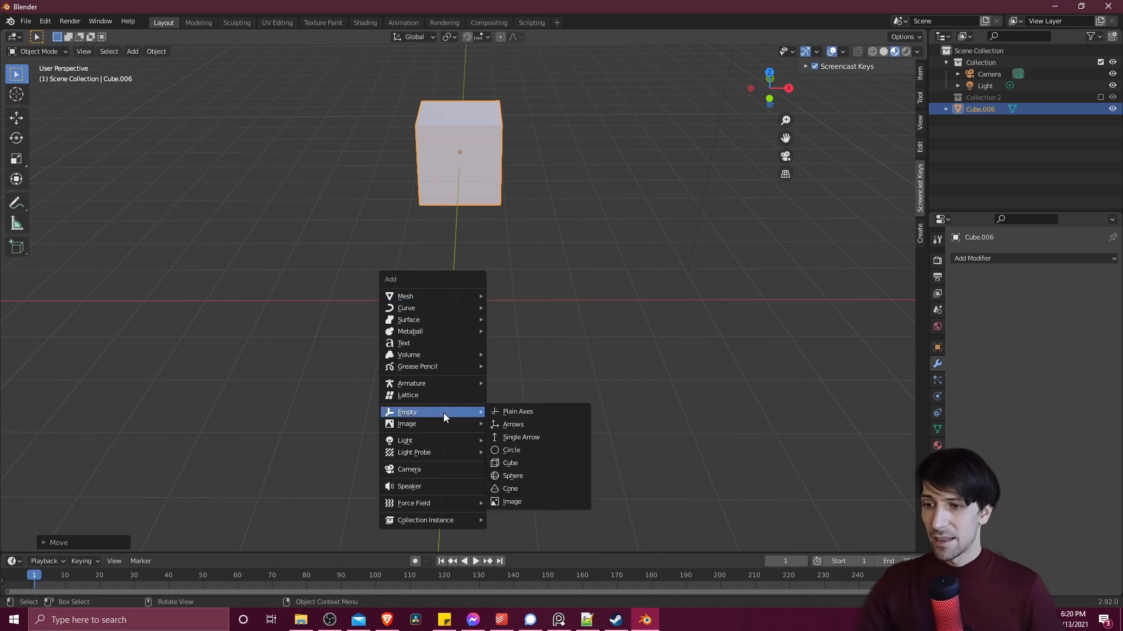
click(507, 411)
shift+middle_drag(519, 388, 555, 311)
shift+middle_drag(562, 234, 471, 191)
scroll(682, 326, up, 1)
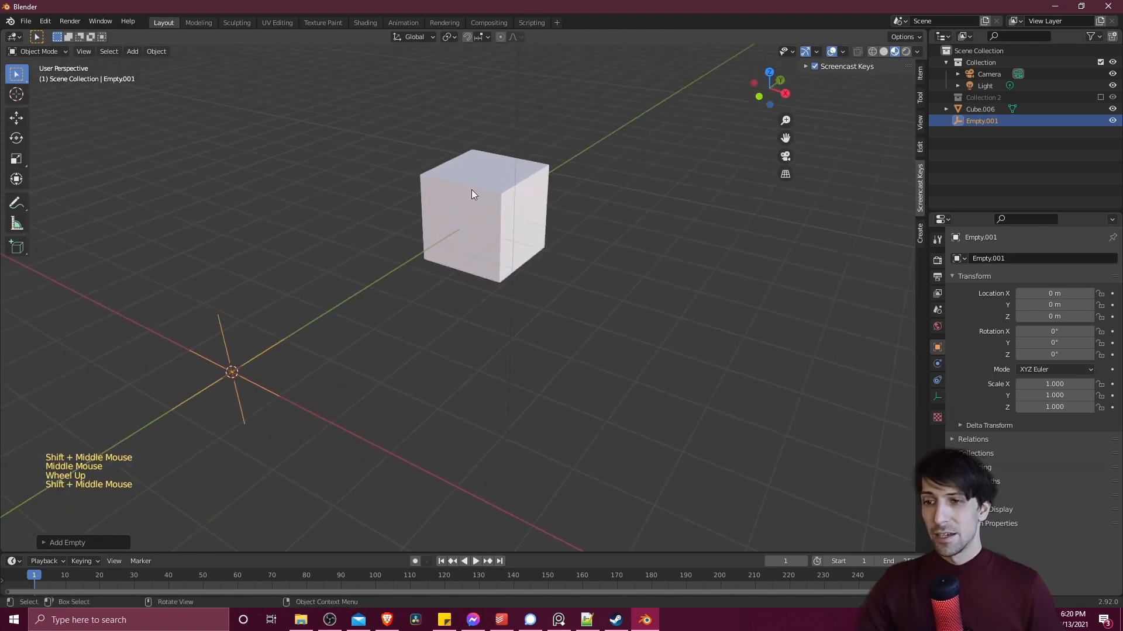
- Edit the cube's mesh and move its positive-X end face outward about 6.5 m along the X axis
click(510, 214)
scroll(510, 215, down, 2)
key(Tab)
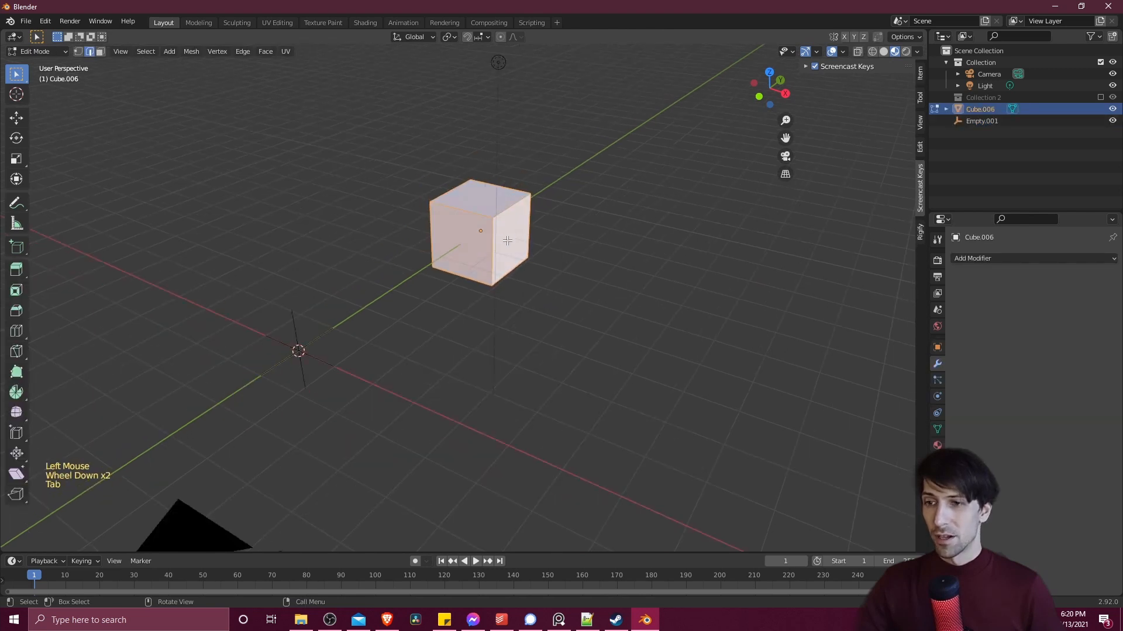
click(508, 238)
middle_drag(504, 240, 466, 211)
key(3)
click(456, 207)
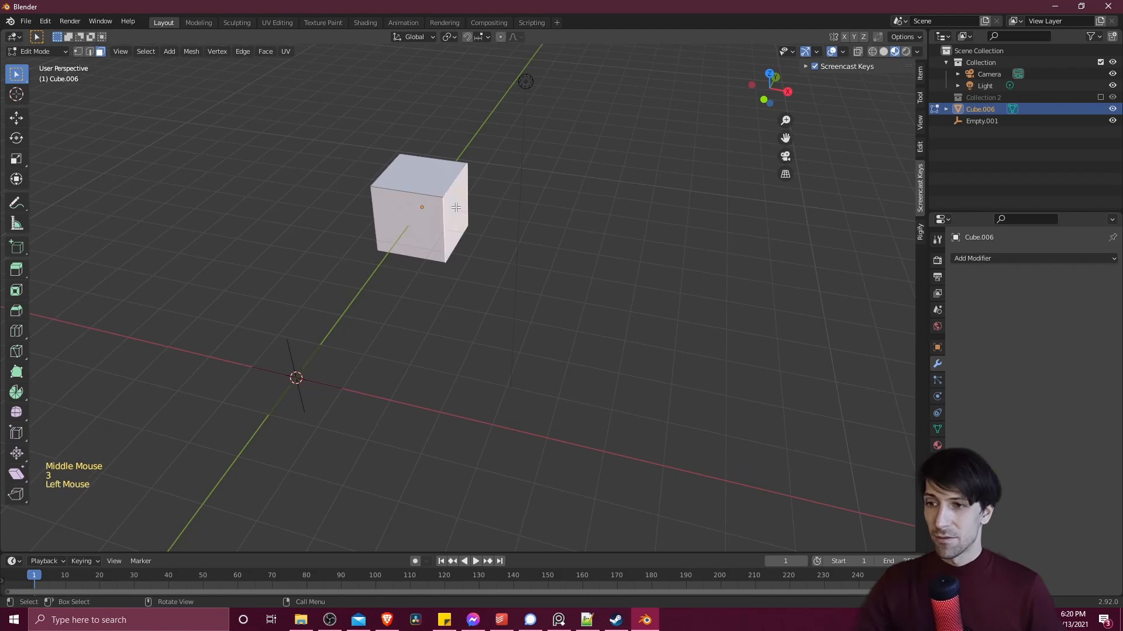
key(g)
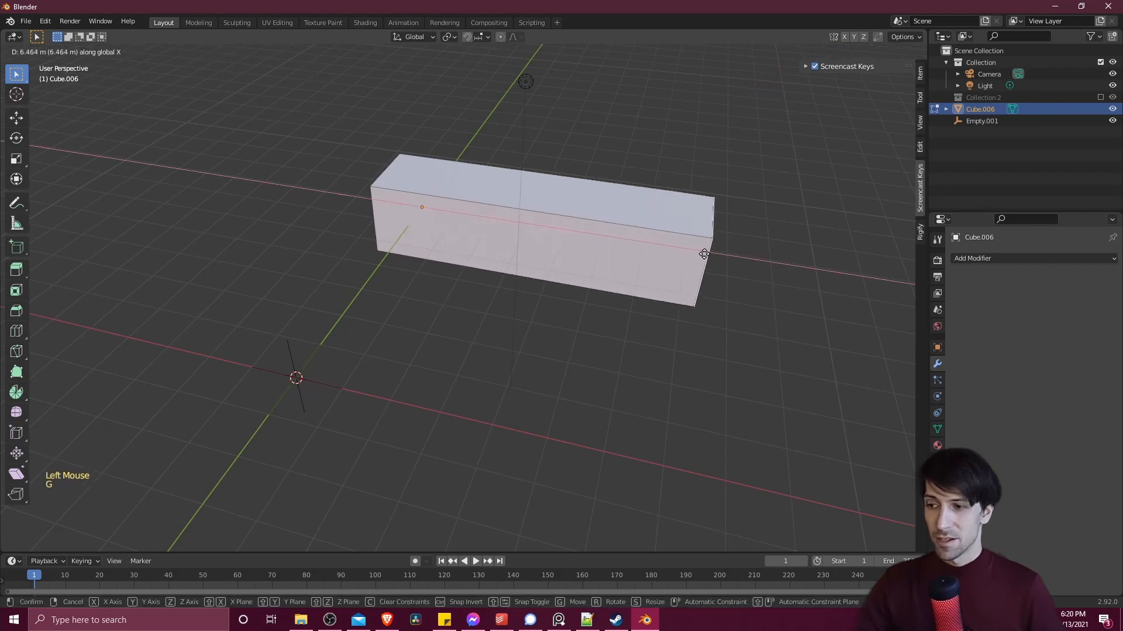
click(711, 255)
- Move the cube's opposite end face outward along the negative X axis to form a long bar
middle_drag(327, 185, 509, 240)
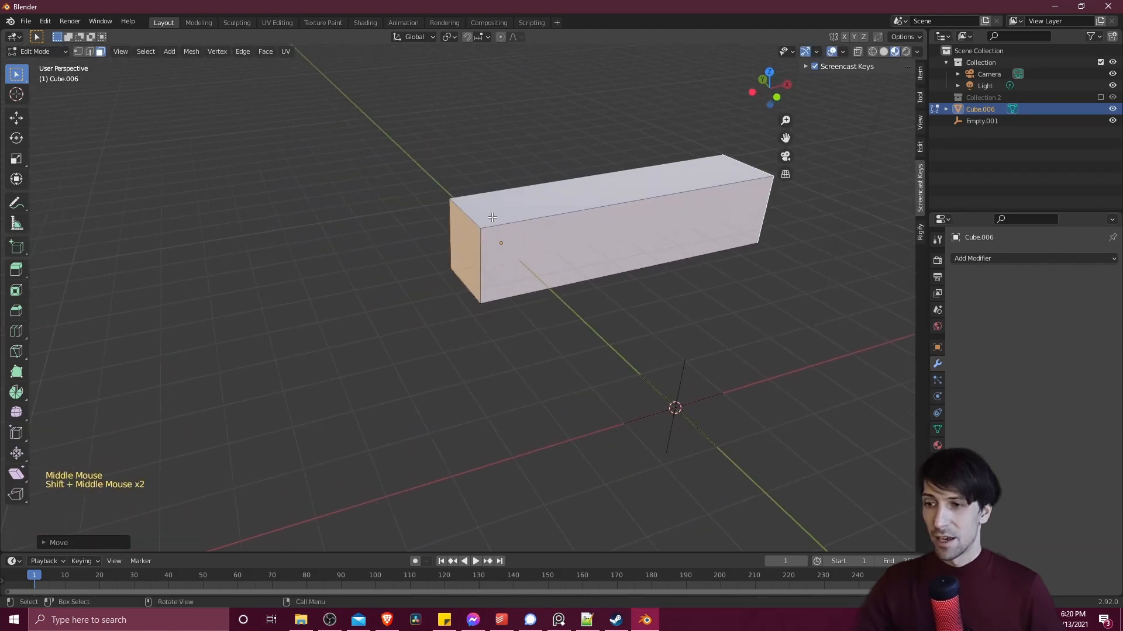
click(469, 235)
key(g)
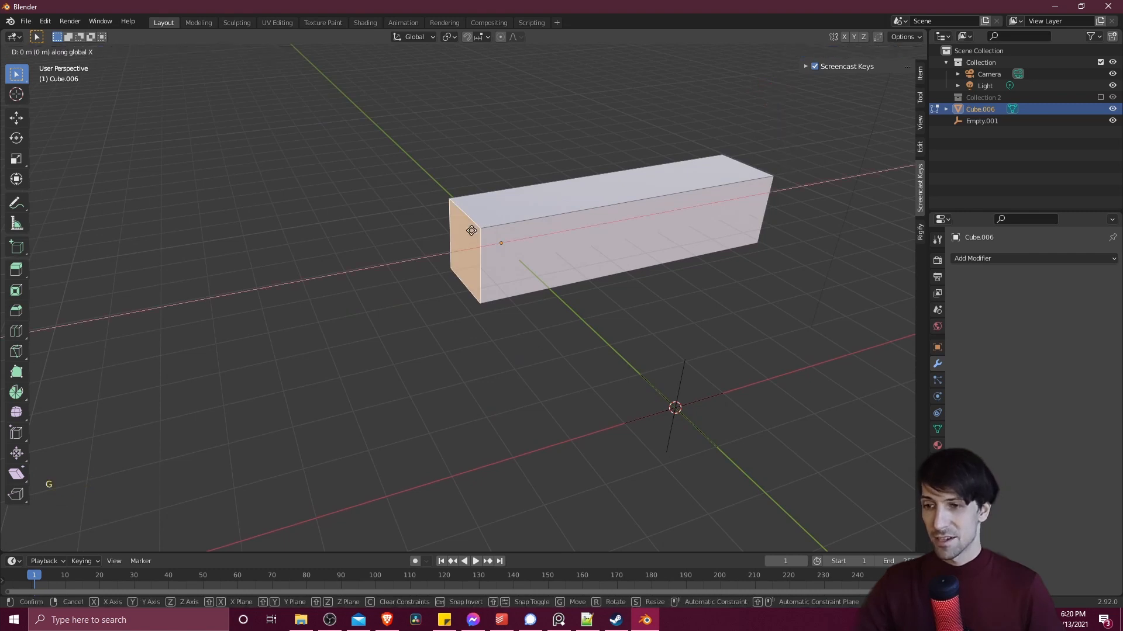
key(x)
click(197, 283)
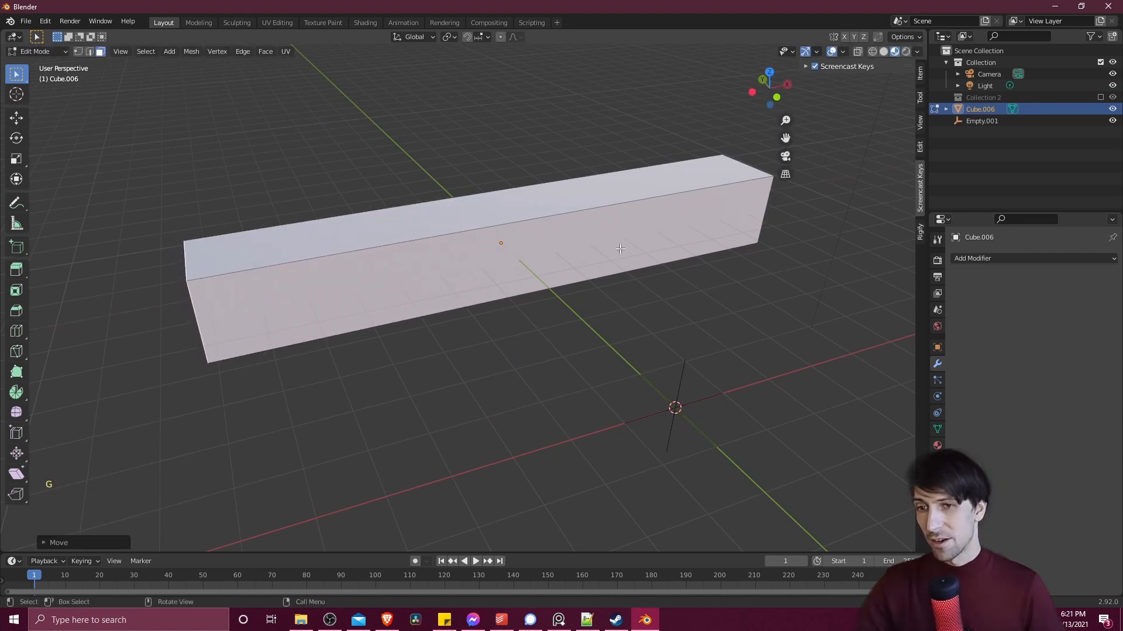
- Cut 19 evenly spaced edge loops across the length of the bar without sliding them
middle_drag(197, 283, 619, 260)
scroll(424, 255, down, 4)
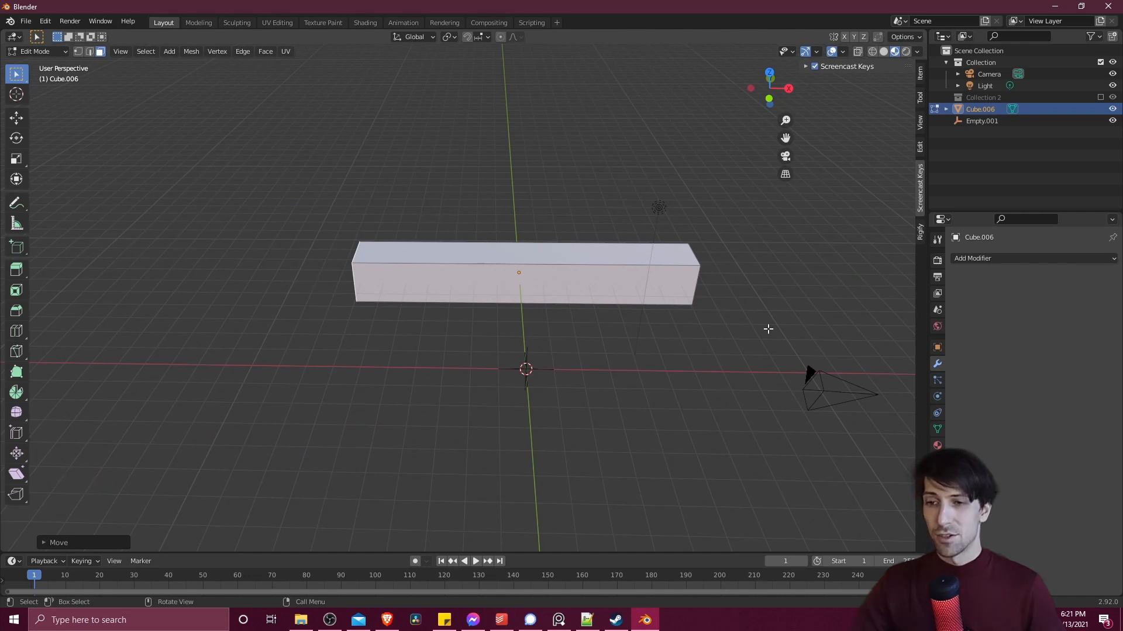
middle_drag(770, 326, 563, 183)
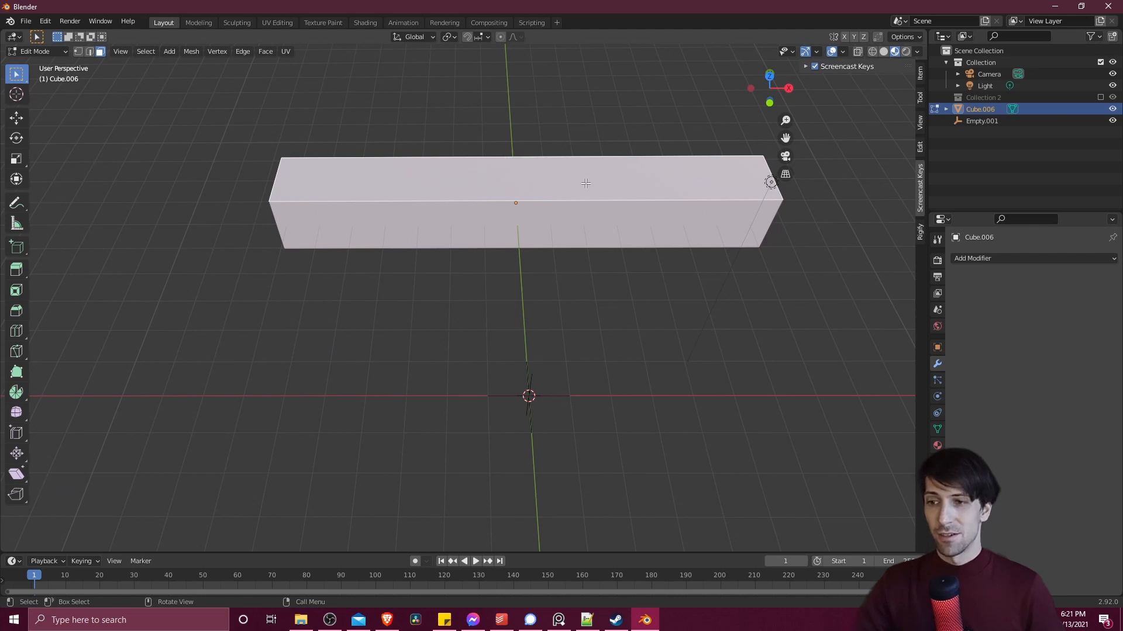
middle_drag(584, 181, 406, 200)
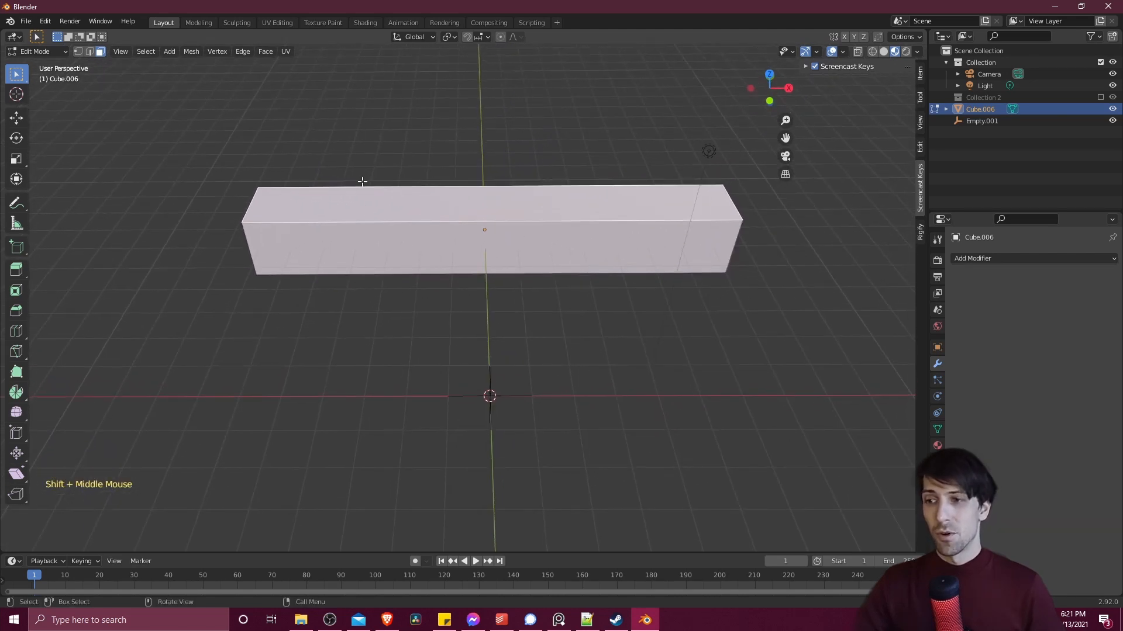
key(ctrl+r)
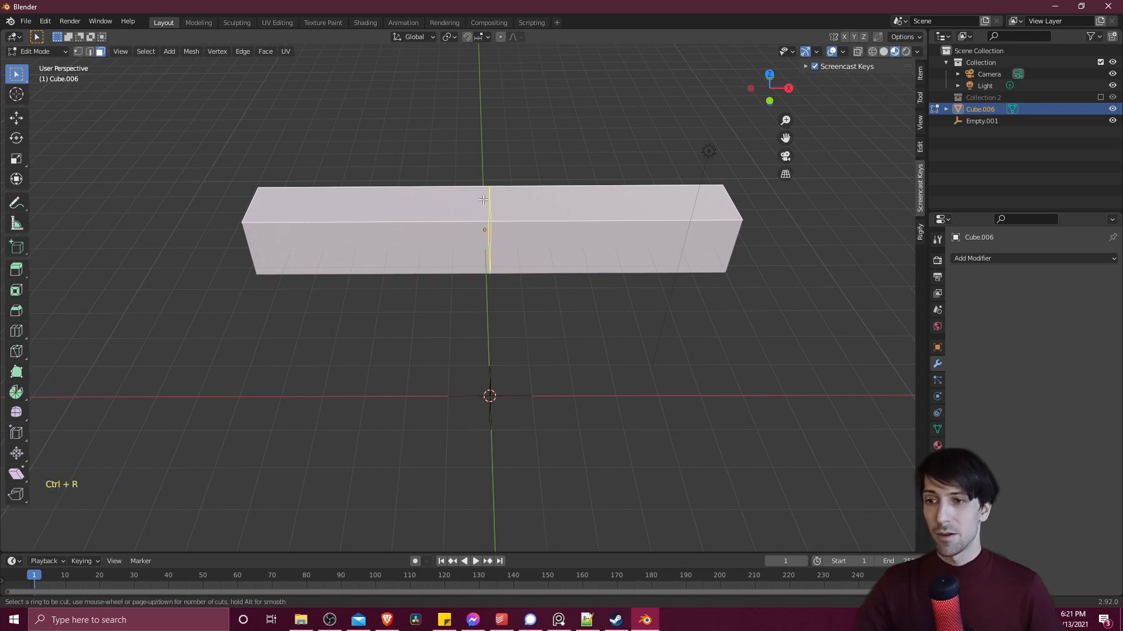
scroll(481, 199, up, 18)
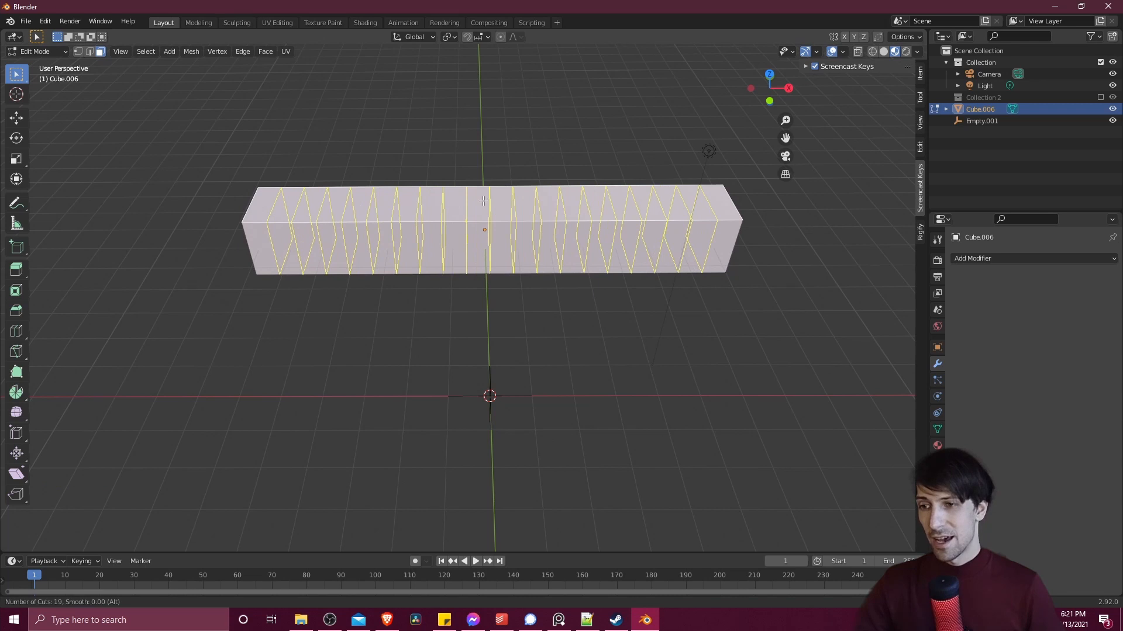
click(483, 202)
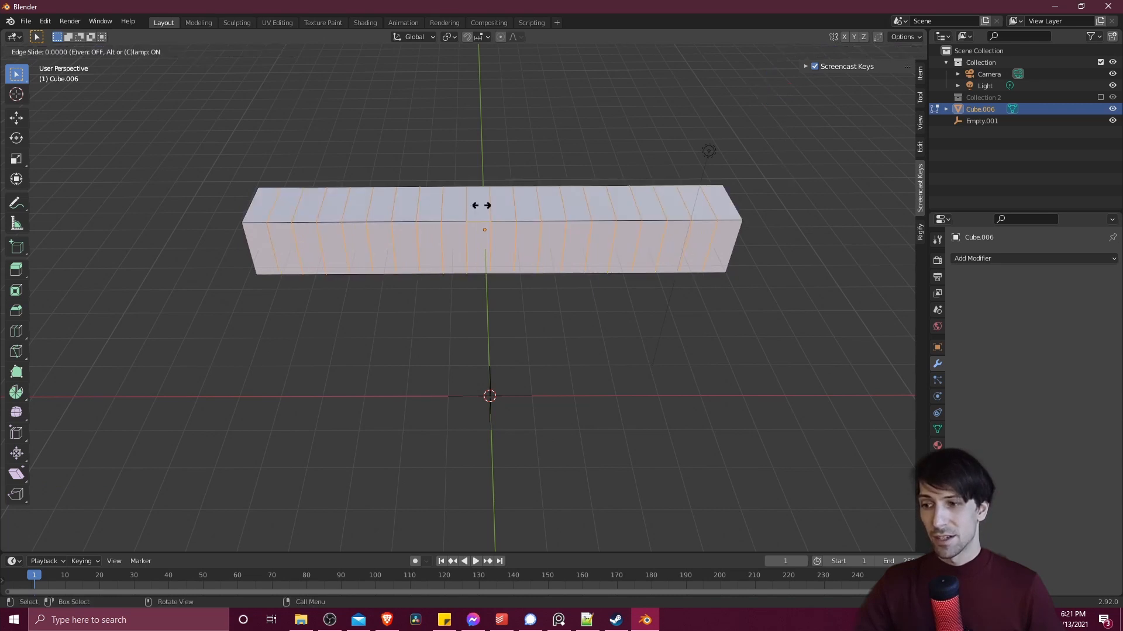
right_click(487, 201)
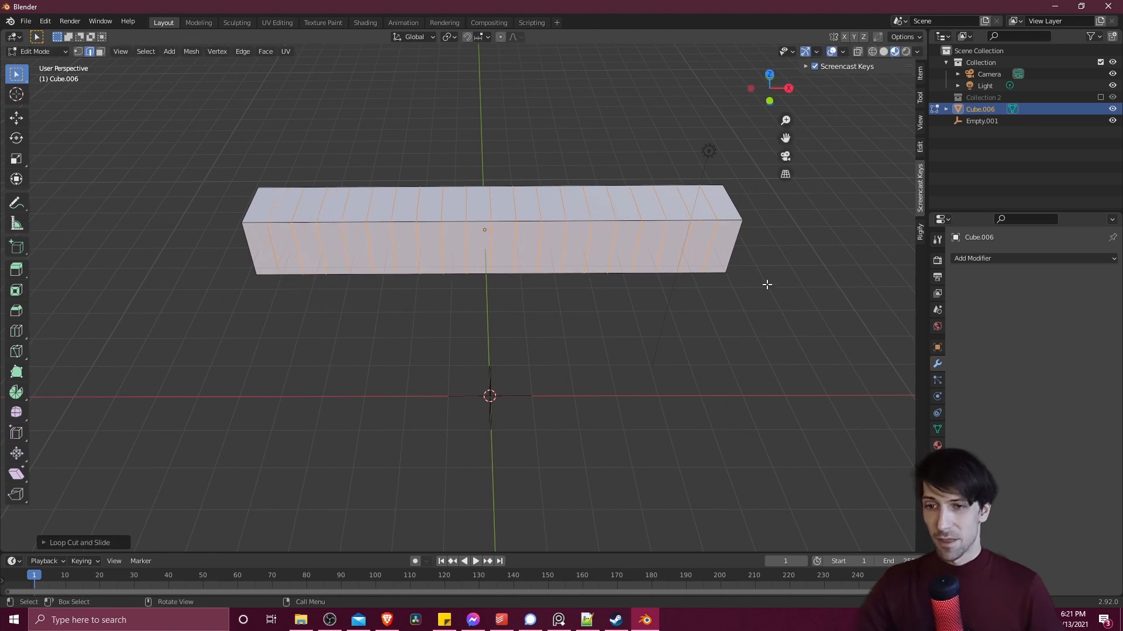
- Add a Simple Deform modifier to the bar, set to Bend on the Z axis with Empty.001 as origin
shift+middle_drag(739, 269, 693, 256)
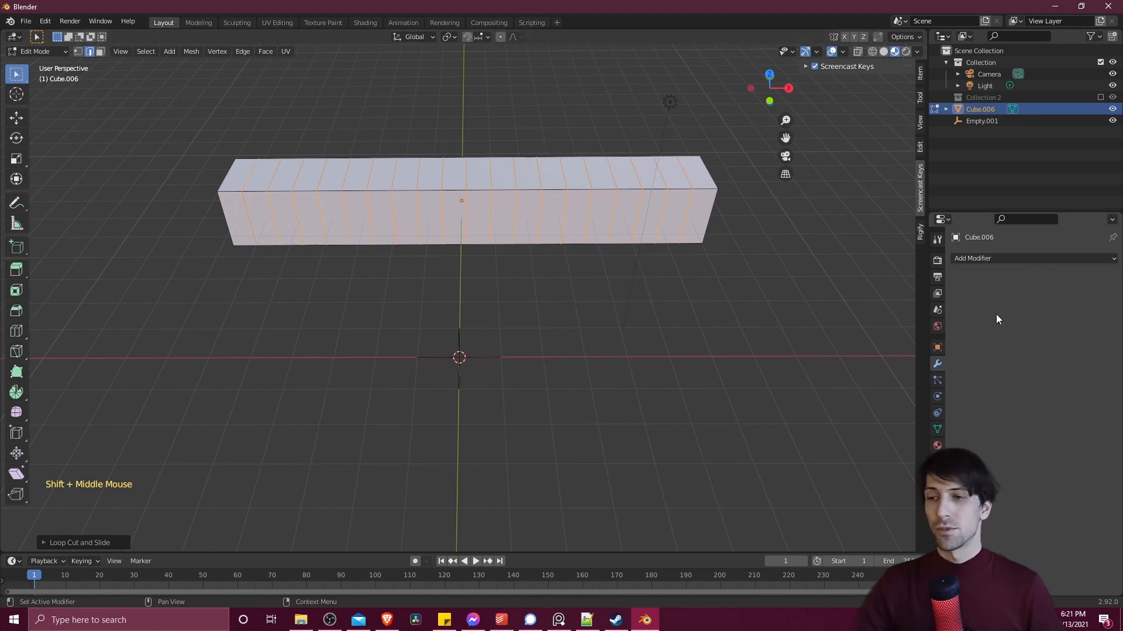
click(1022, 258)
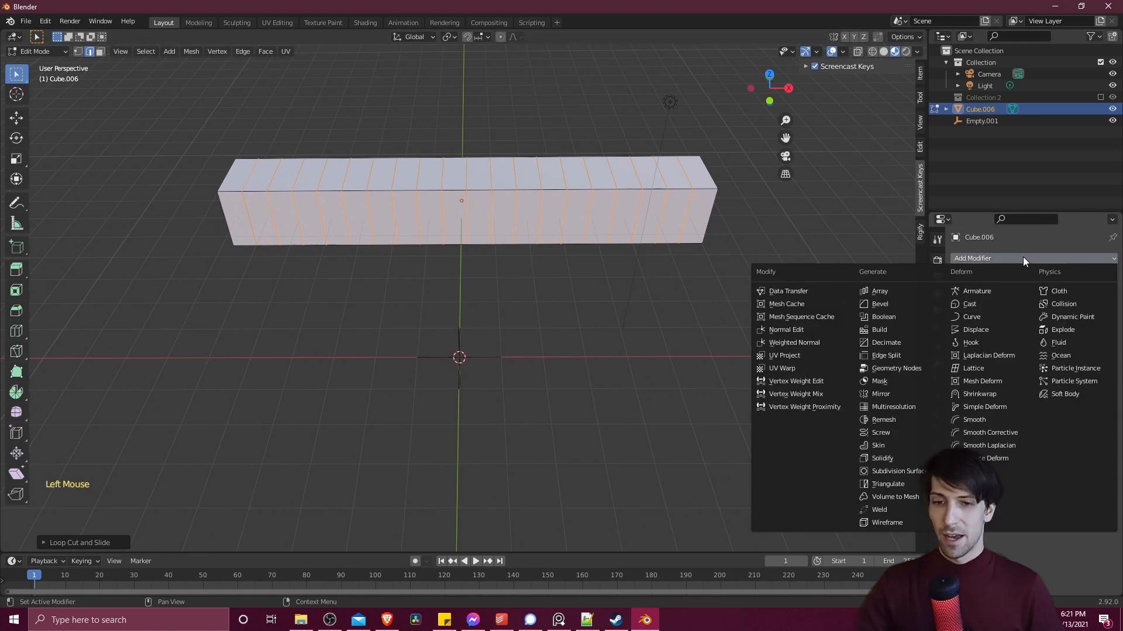
click(1005, 411)
click(1008, 299)
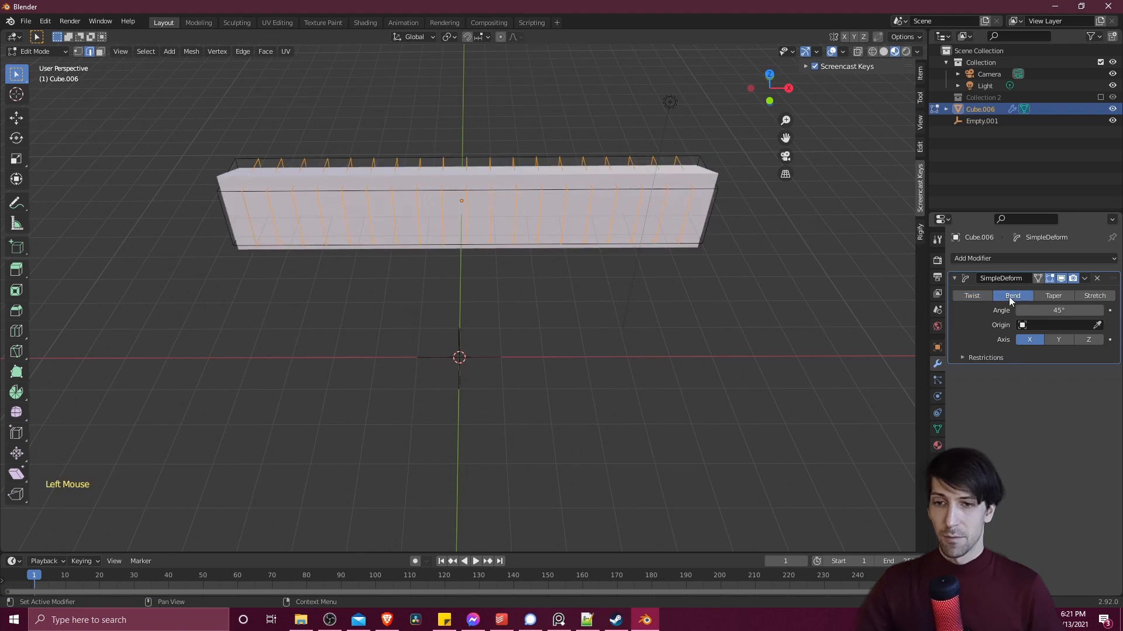
click(1090, 340)
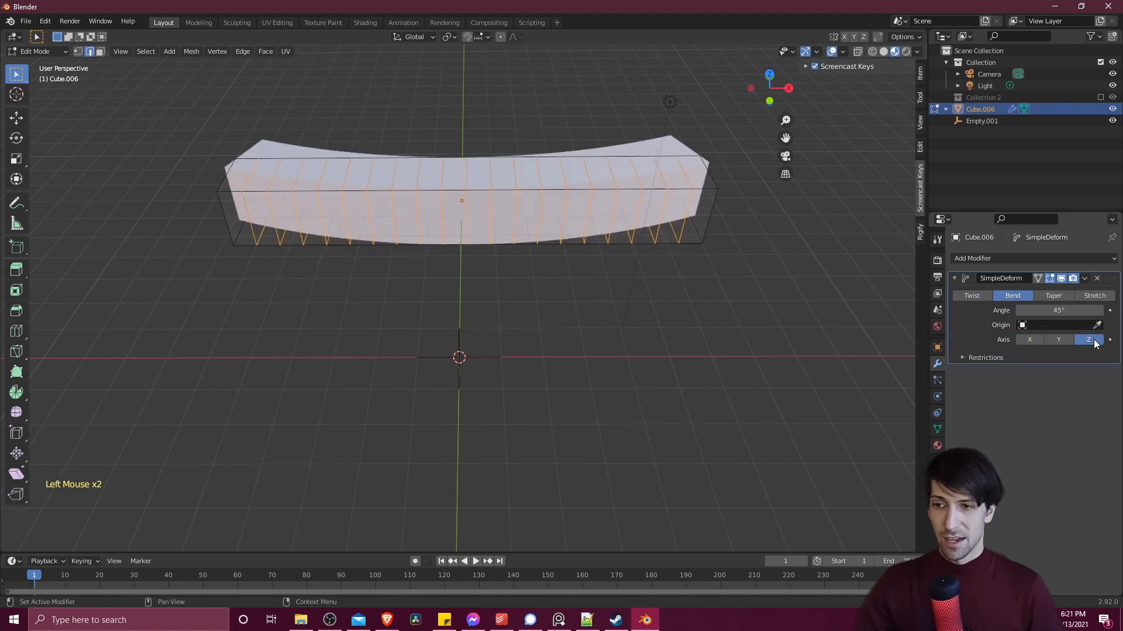
click(1097, 325)
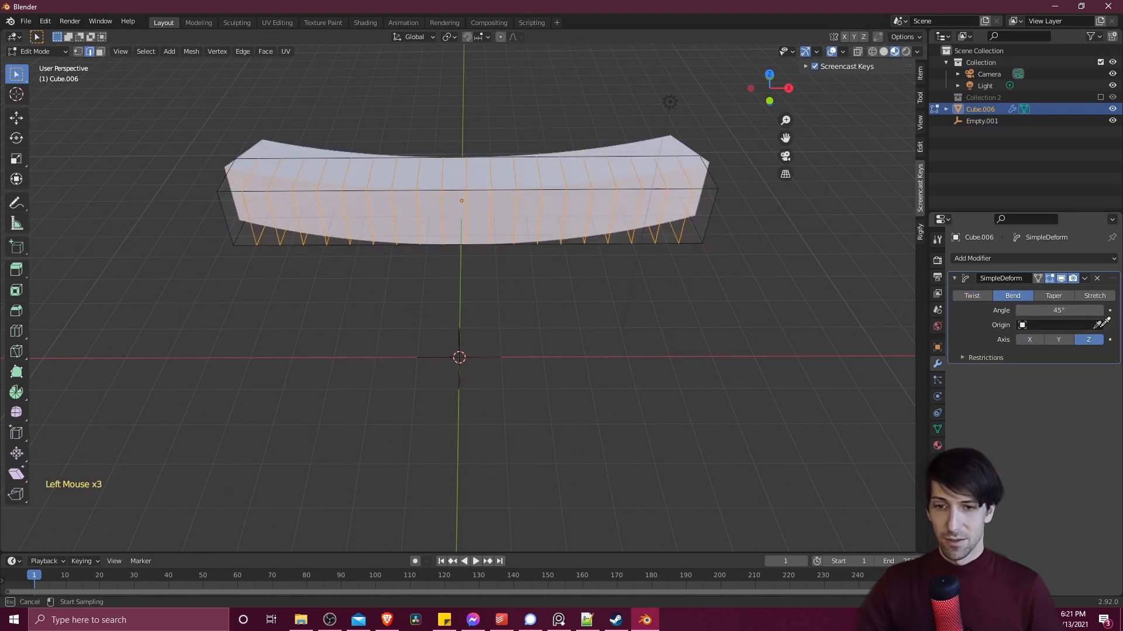
click(459, 354)
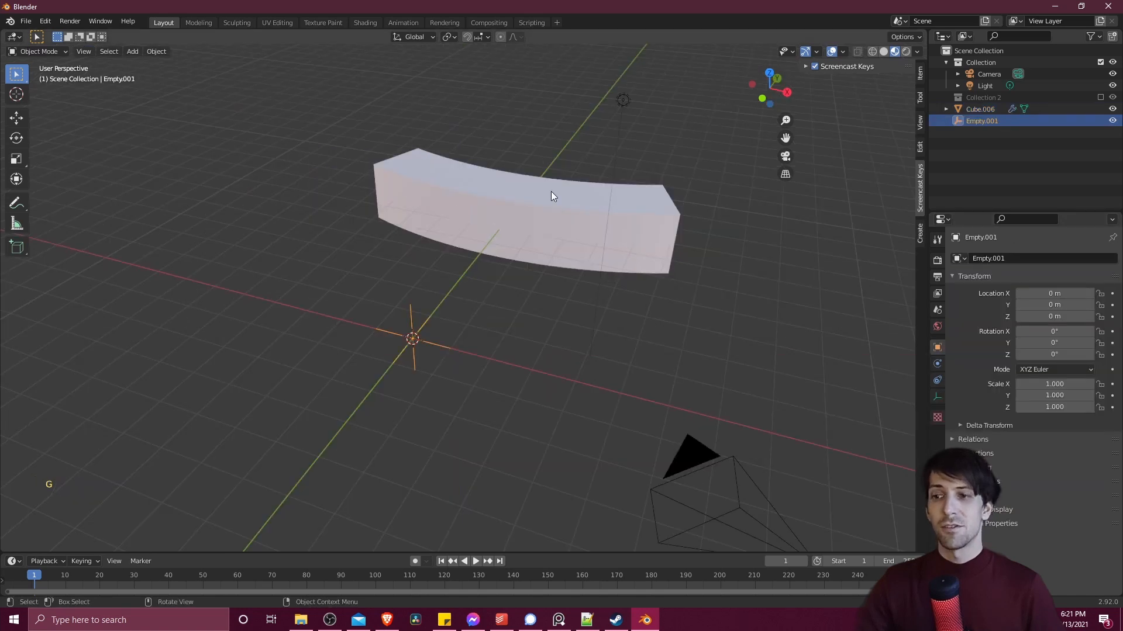
- Try moving and rotating the Empty in Object Mode to preview its effect on the bent bar
middle_drag(551, 192, 474, 192)
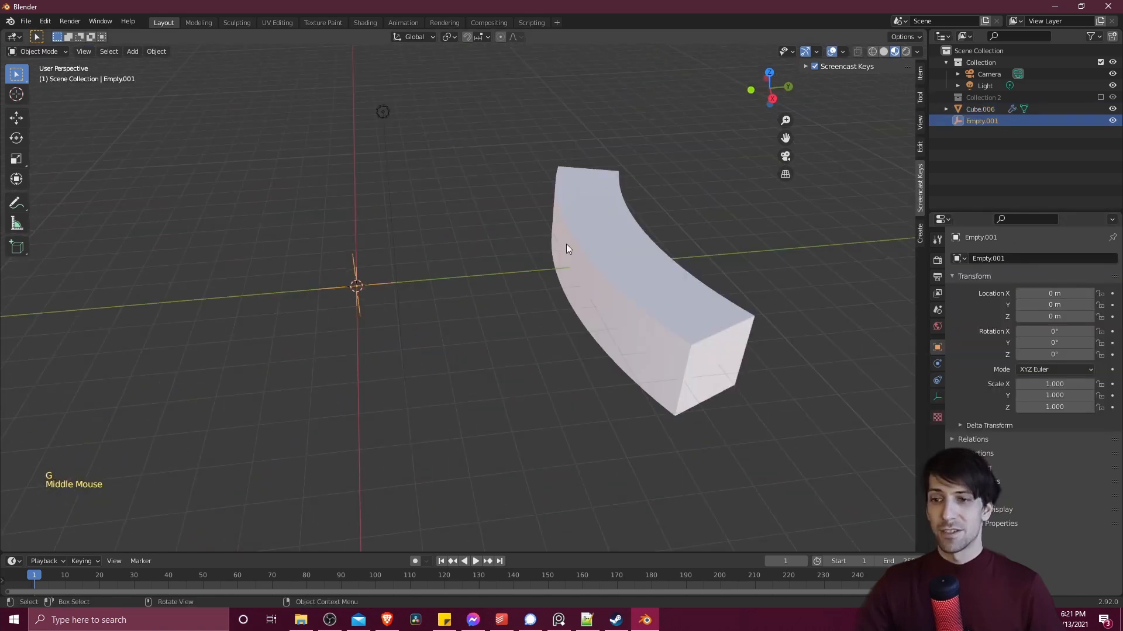
middle_drag(631, 243, 544, 236)
key(r)
key(Escape)
key(r)
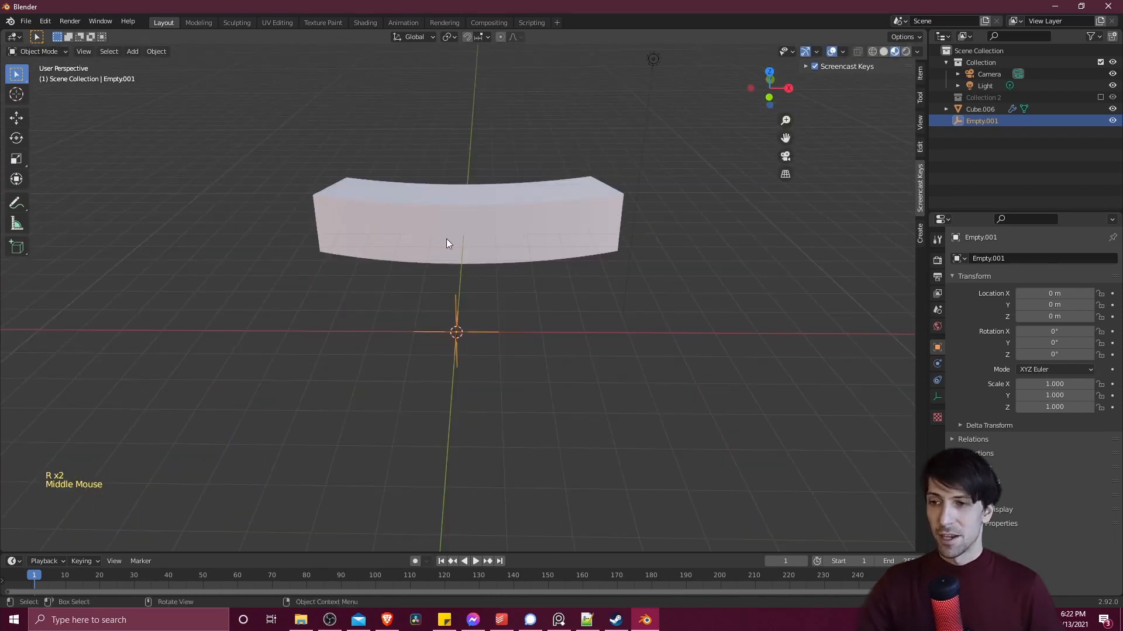
- Set the bar's Simple Deform bend angle to 360°
click(489, 233)
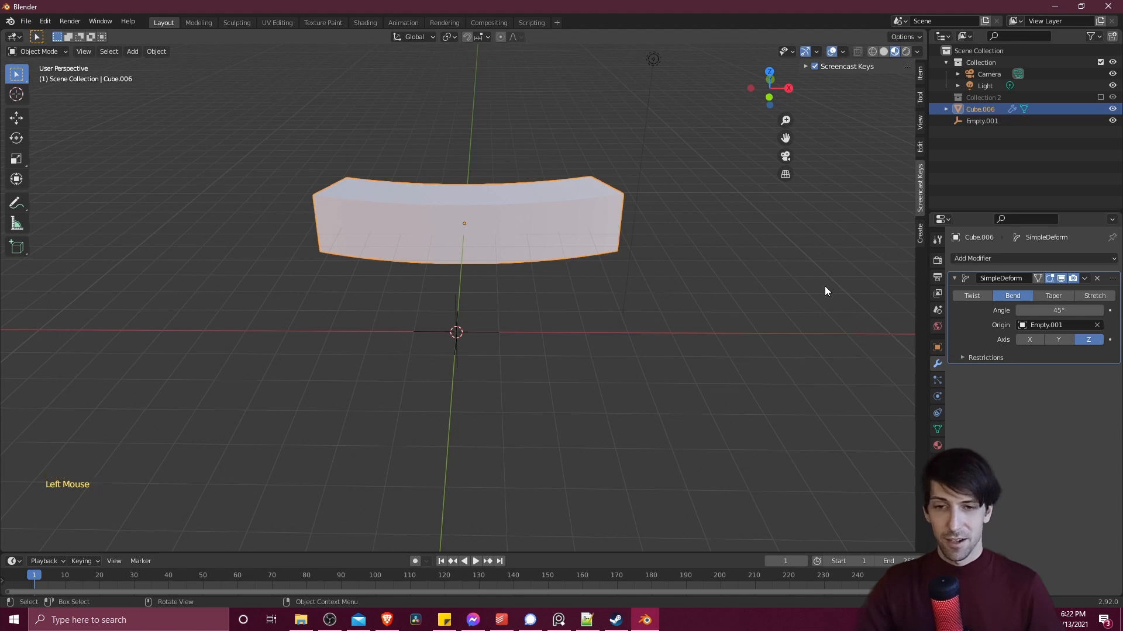
middle_drag(824, 291, 807, 298)
click(1058, 310)
text(36)
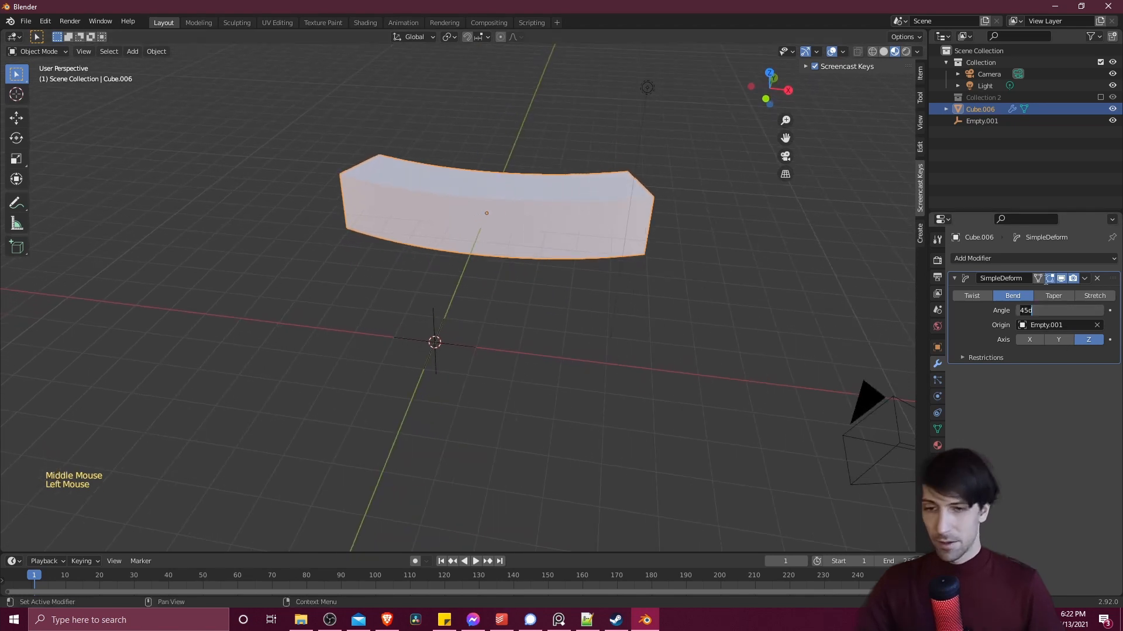
text(0)
key(Return)
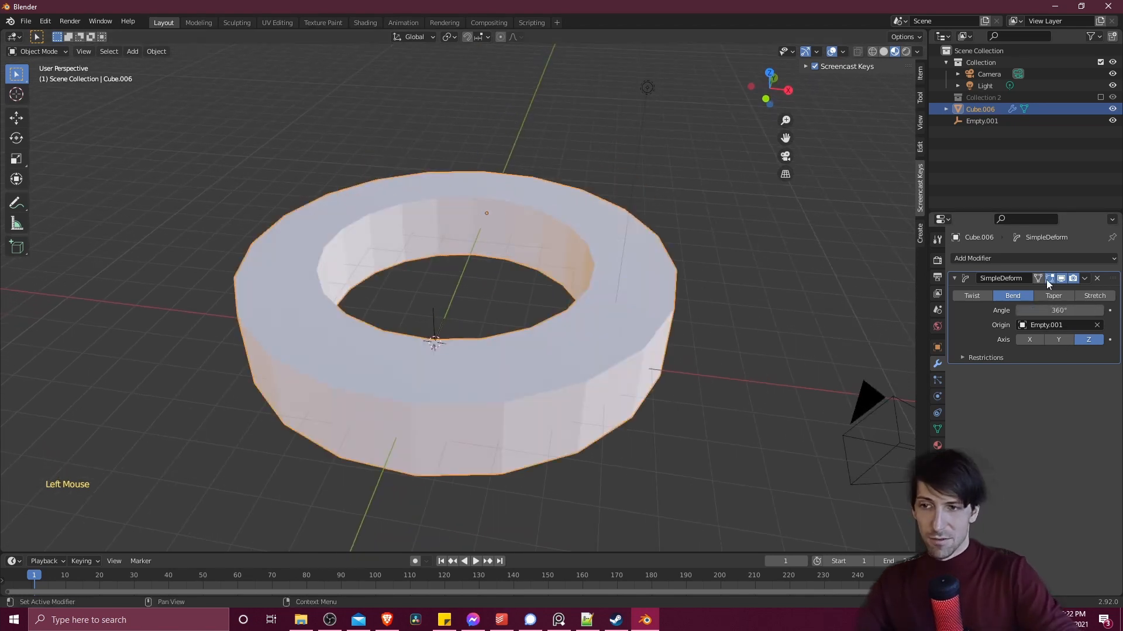
- Examine the ring-shaped mesh and the Empty's position relative to it, up close and from several angles
middle_drag(672, 304, 384, 326)
scroll(477, 337, up, 3)
scroll(478, 335, up, 1)
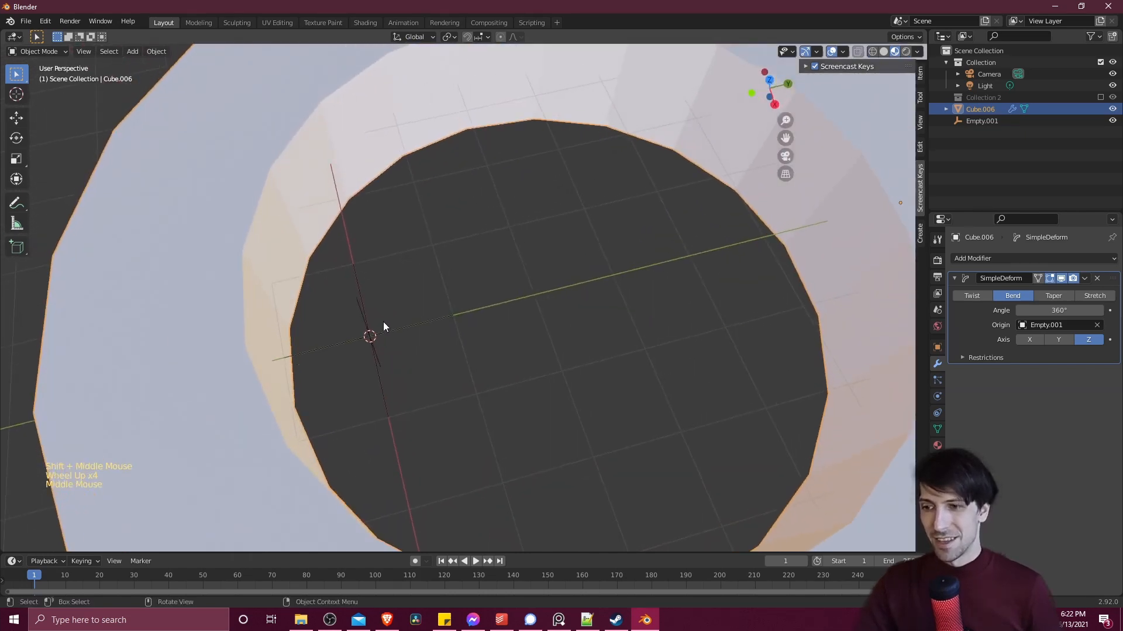
click(384, 326)
click(380, 325)
middle_drag(476, 357, 455, 357)
middle_drag(576, 201, 467, 143)
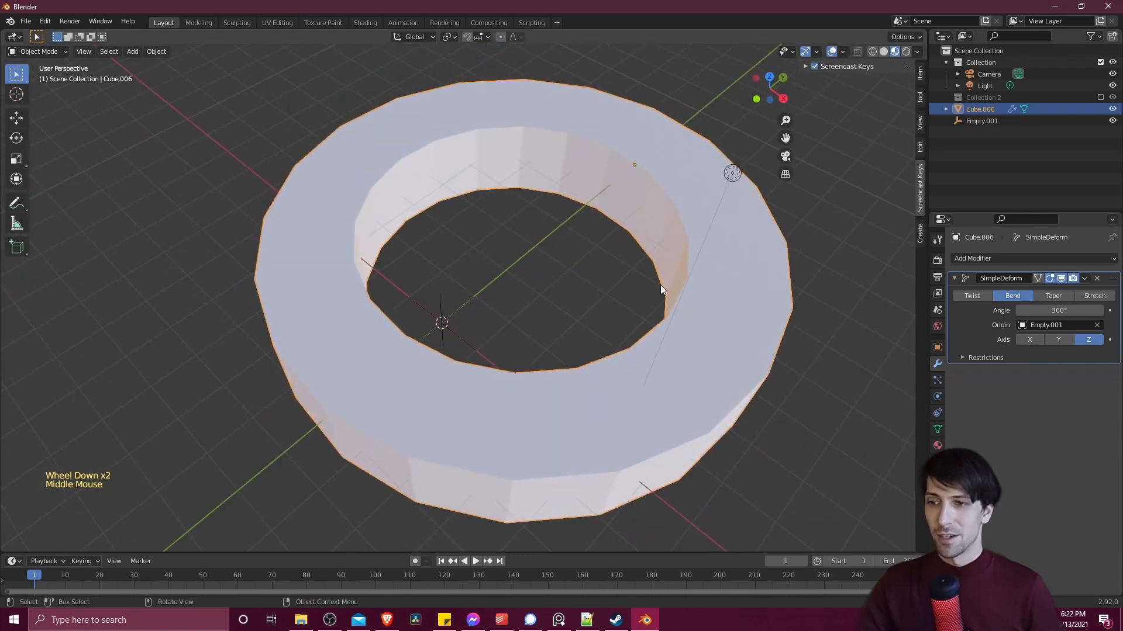
- Try rotating the Empty freely to see how its orientation affects the ring
middle_drag(618, 187, 486, 318)
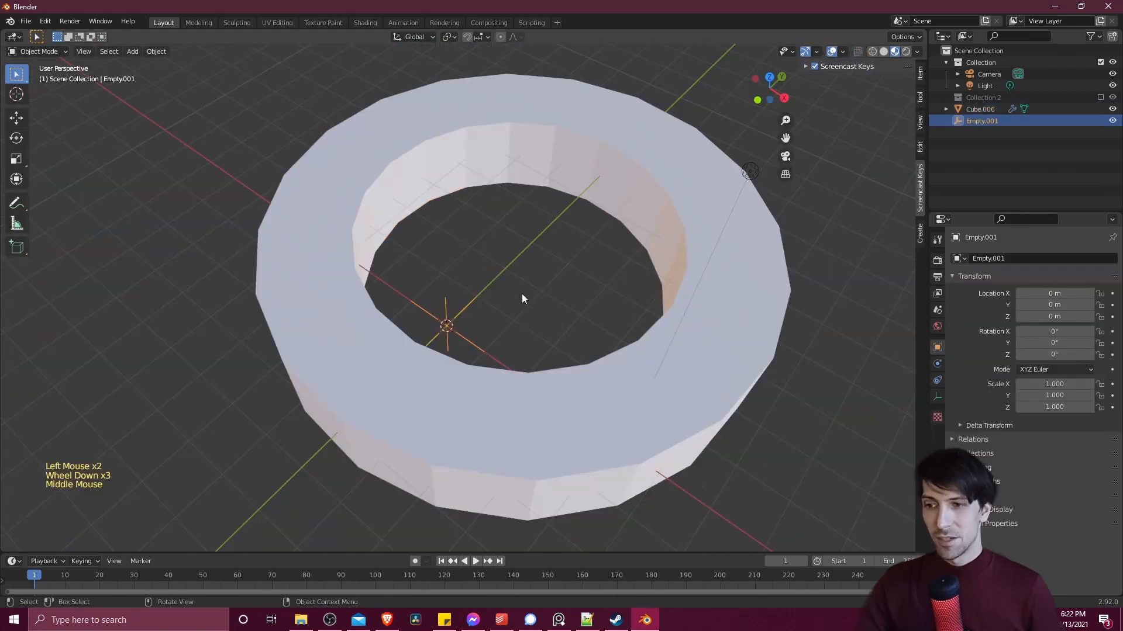
mouse_move(522, 298)
middle_down()
mouse_move(409, 348)
mouse_move(534, 311)
middle_up()
key(r)
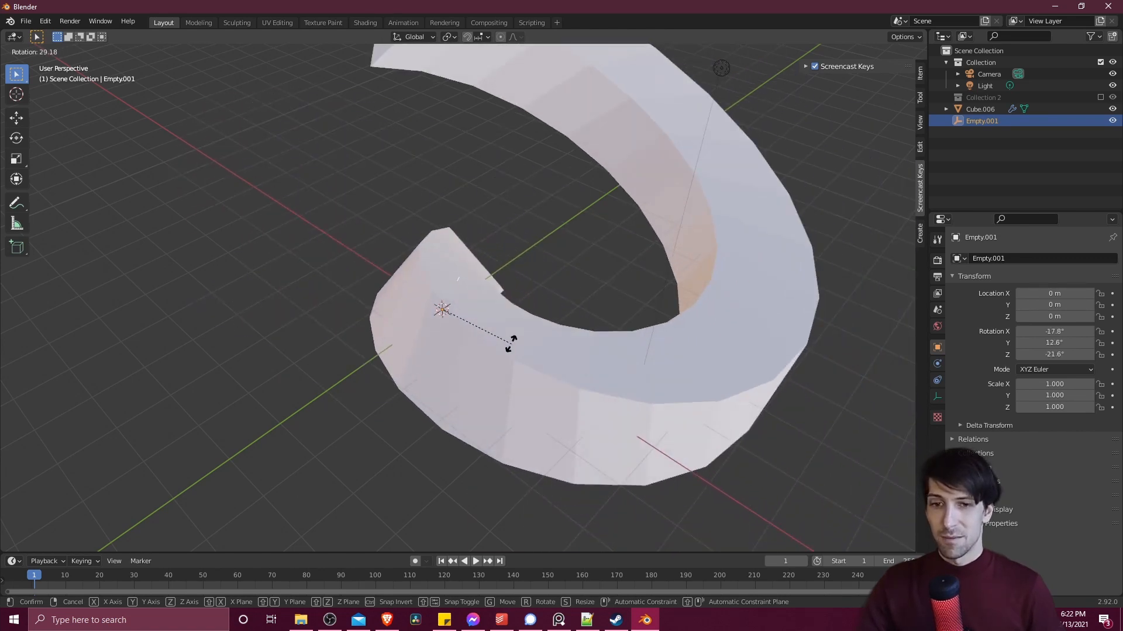
key(Escape)
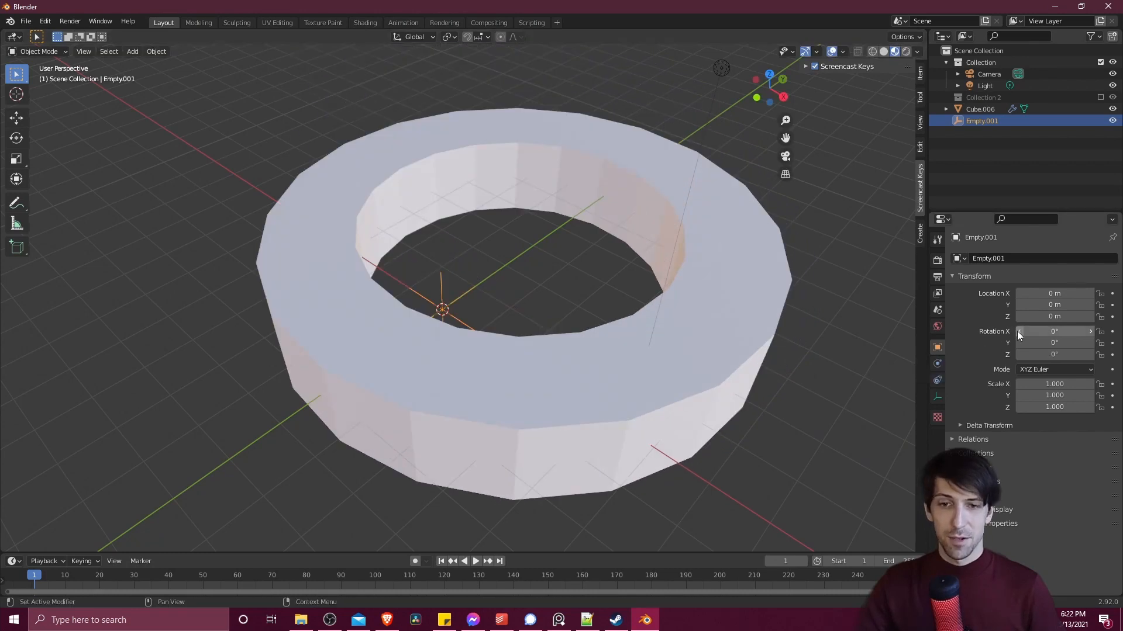
- Set the Empty's X rotation to 90°
click(1054, 330)
text(90)
key(Return)
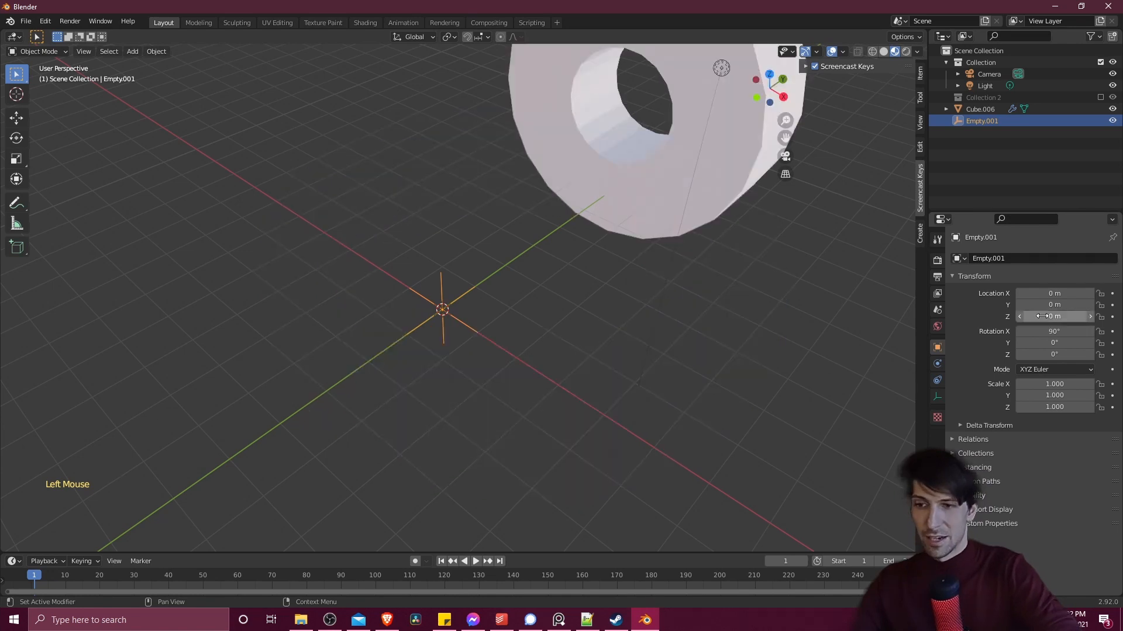
- Set the Empty's X, Y and Z rotation to 45° each
scroll(679, 283, down, 3)
middle_drag(680, 283, 701, 248)
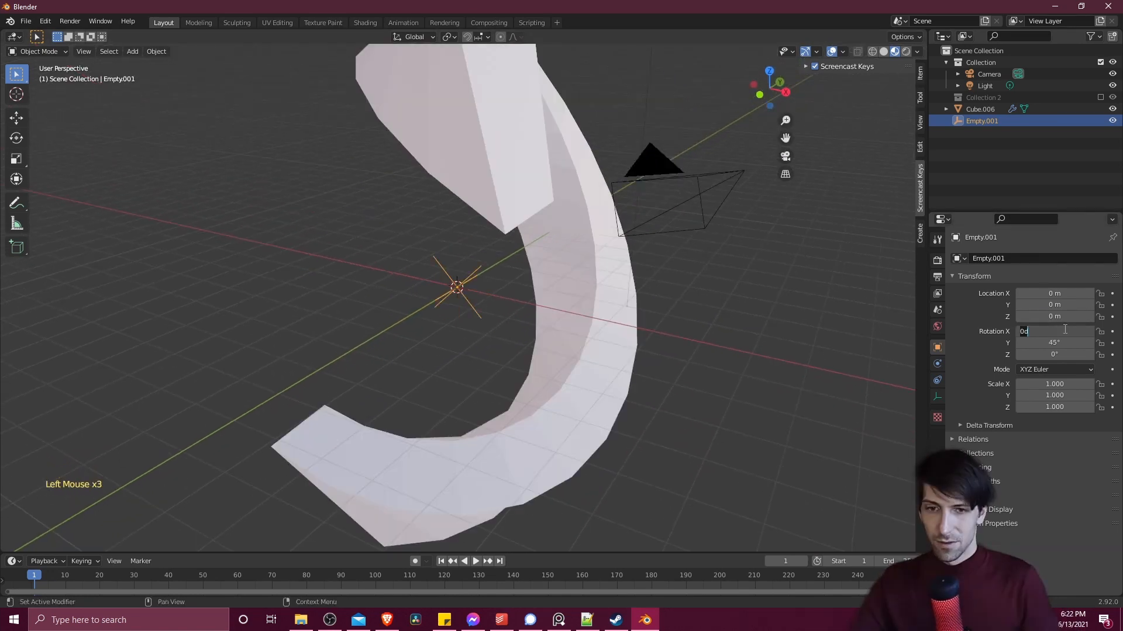
text(45)
key(Tab)
double_click(1064, 354)
text(45)
key(Tab)
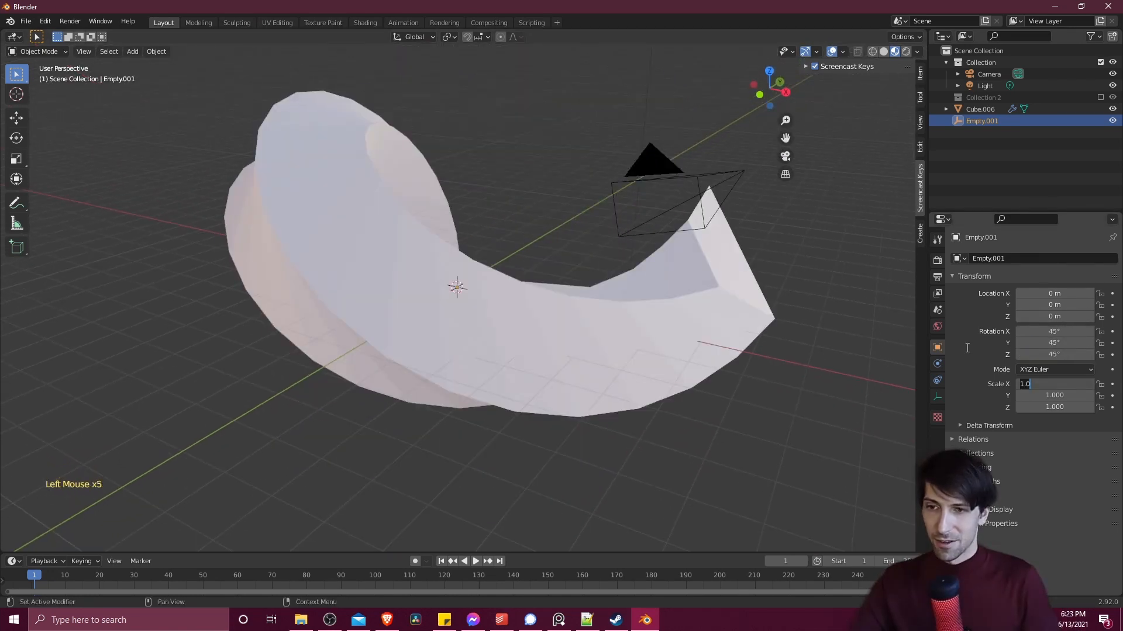
- Examine the bent mesh from several angles, including its placement relative to the Empty when the modifier has no origin object
scroll(436, 299, up, 3)
middle_drag(437, 299, 647, 202)
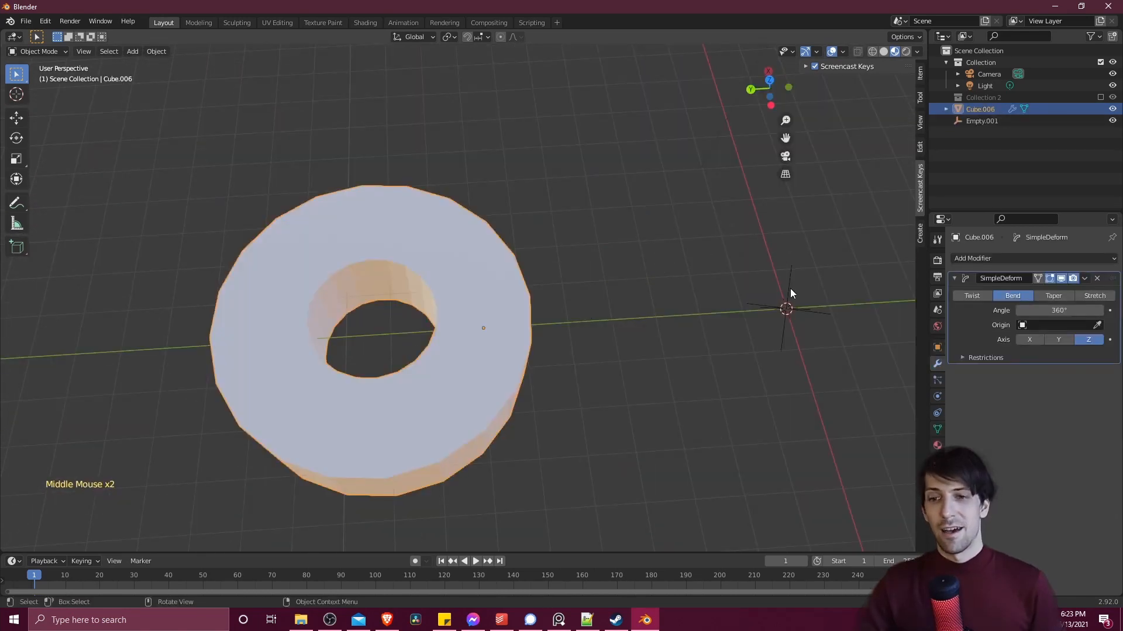
middle_drag(496, 285, 438, 253)
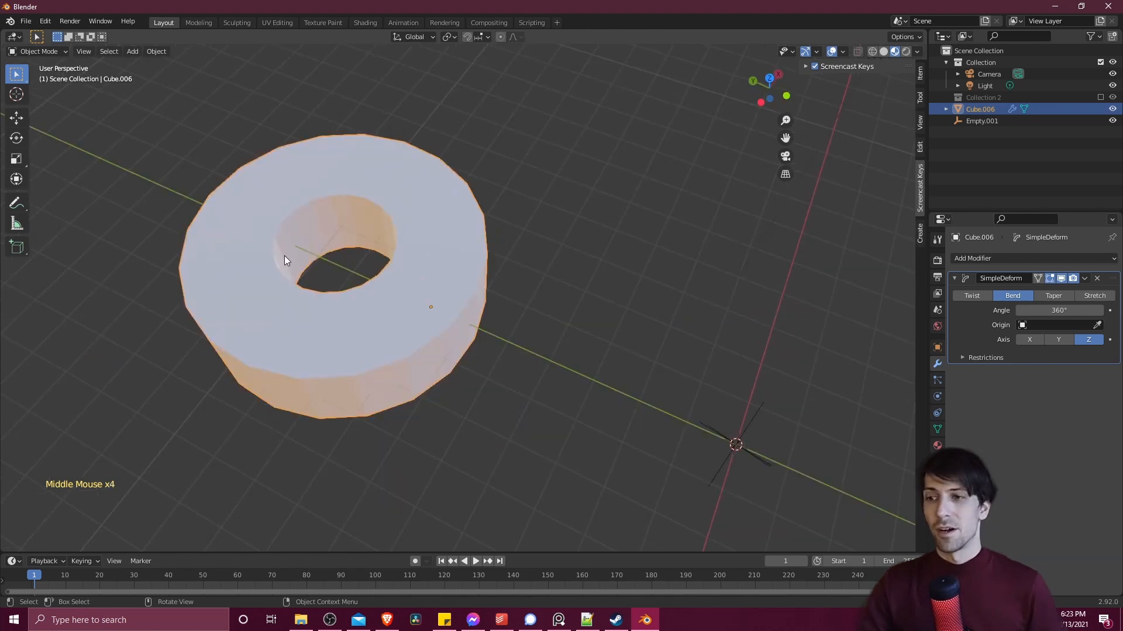
middle_drag(560, 226, 507, 252)
shift+middle_drag(498, 342, 531, 282)
middle_drag(531, 282, 538, 252)
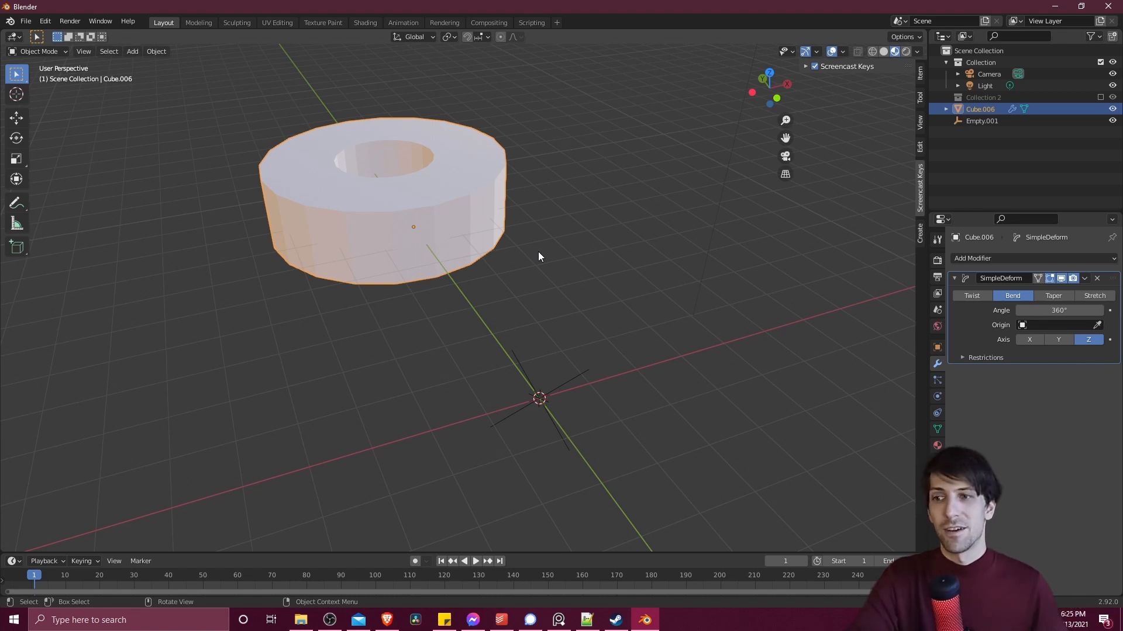
middle_drag(471, 240, 451, 231)
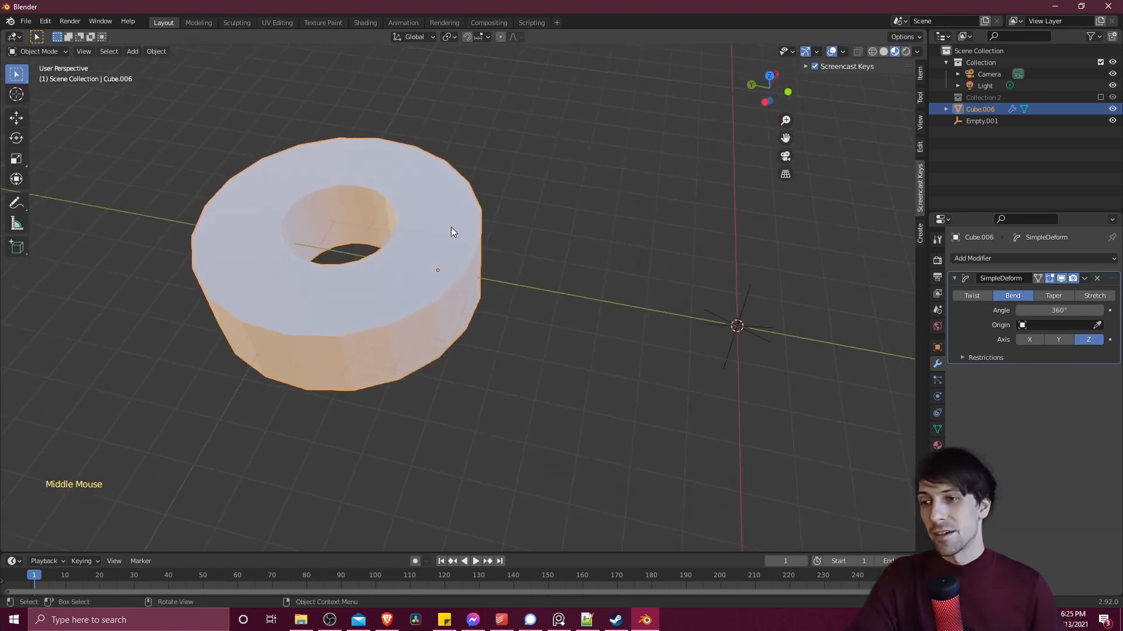
middle_drag(713, 282, 598, 242)
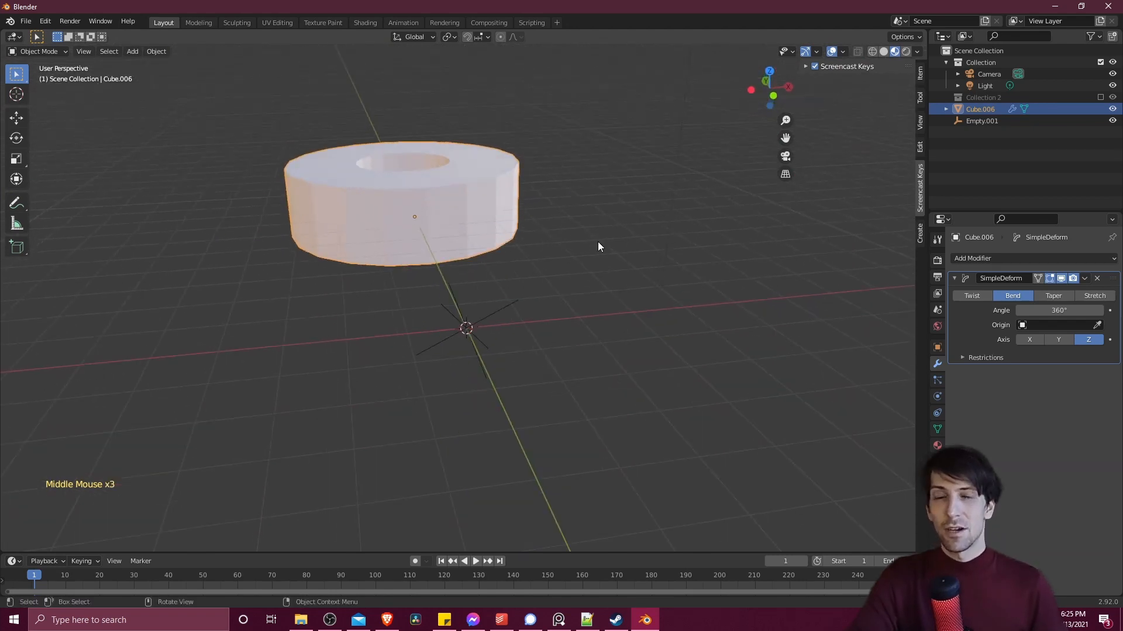